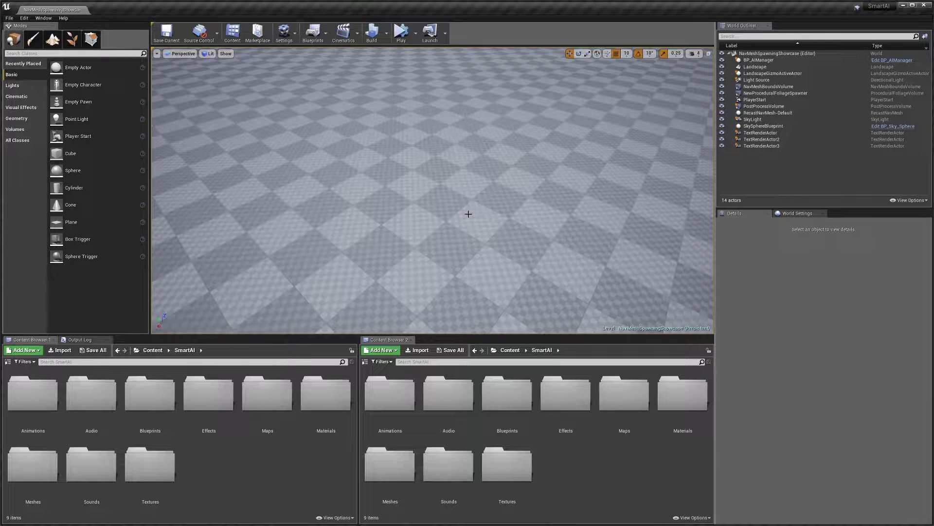
Step: Open the AI folder inside Blueprints and place a BP_AISpawningVolume on the landscape floor in the level
right_drag(415, 281, 415, 241)
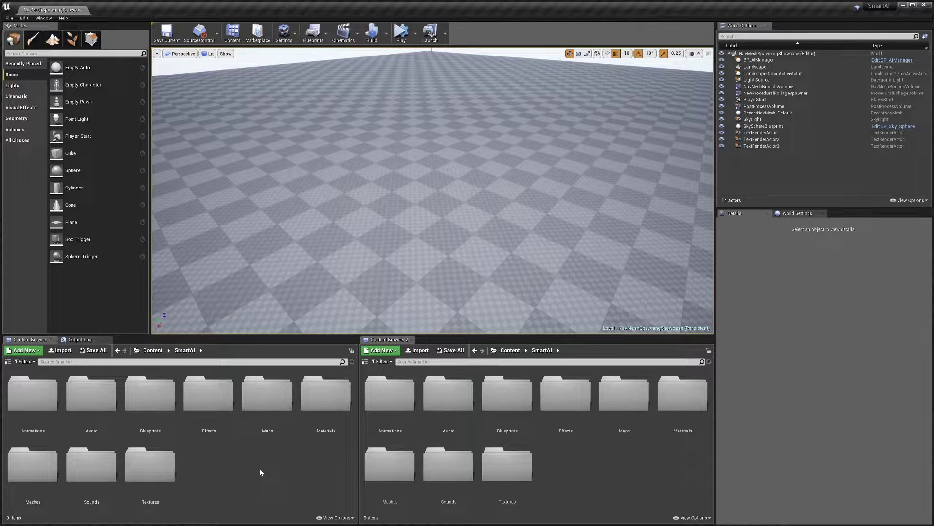
double_click(150, 391)
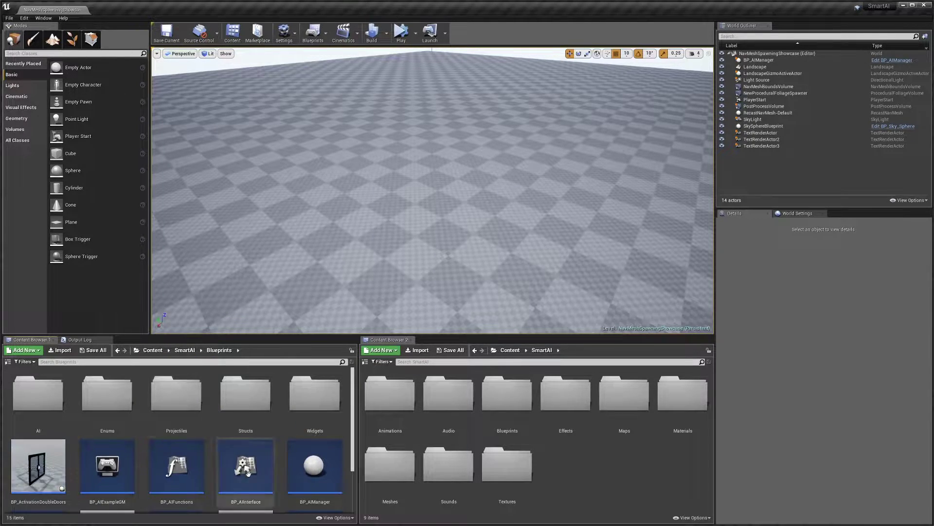
double_click(47, 394)
scroll(146, 463, down, 3)
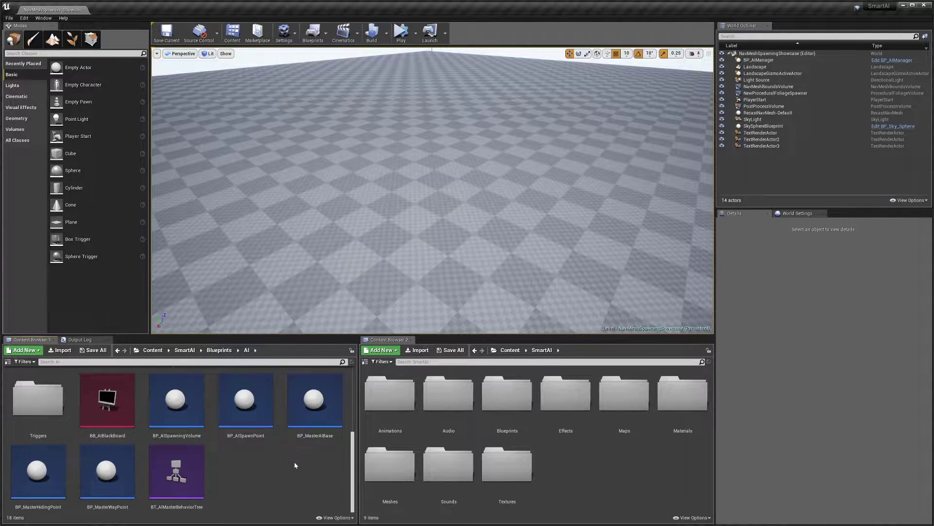
right_drag(405, 216, 400, 224)
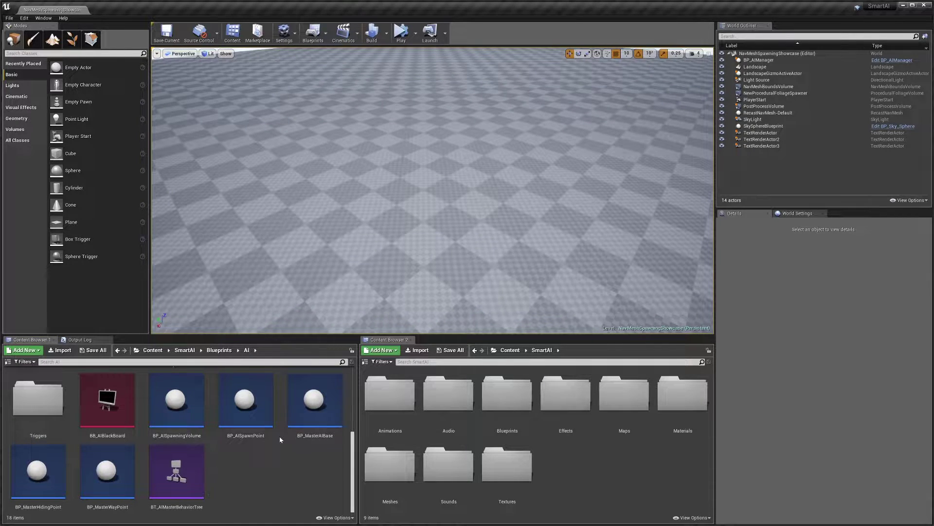
drag(176, 402, 416, 186)
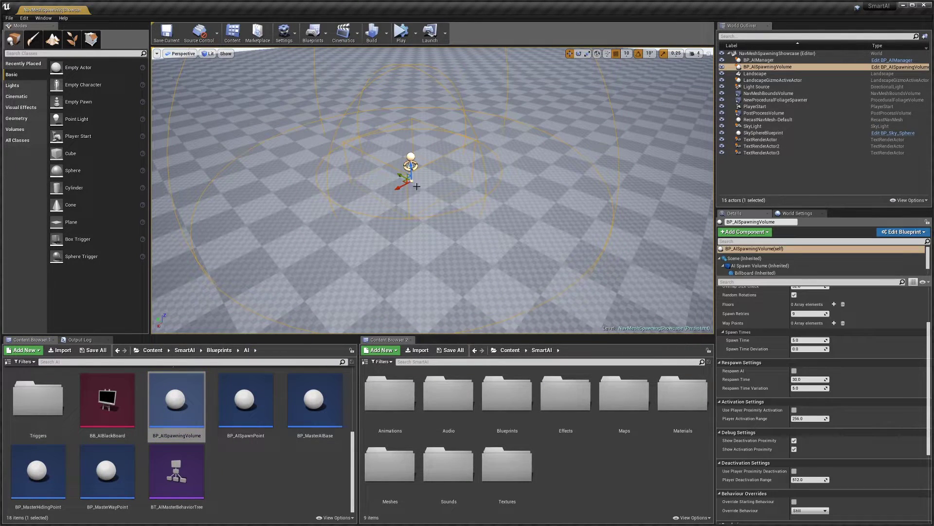
Step: Scale the placed AI spawning volume to 4.0 in X, 3.25 in Y and 1.5 in Z
key(s)
mouse_move(412, 228)
right_down()
mouse_move(412, 207)
mouse_move(408, 213)
right_up()
key(w)
right_drag(494, 216, 493, 224)
key(s)
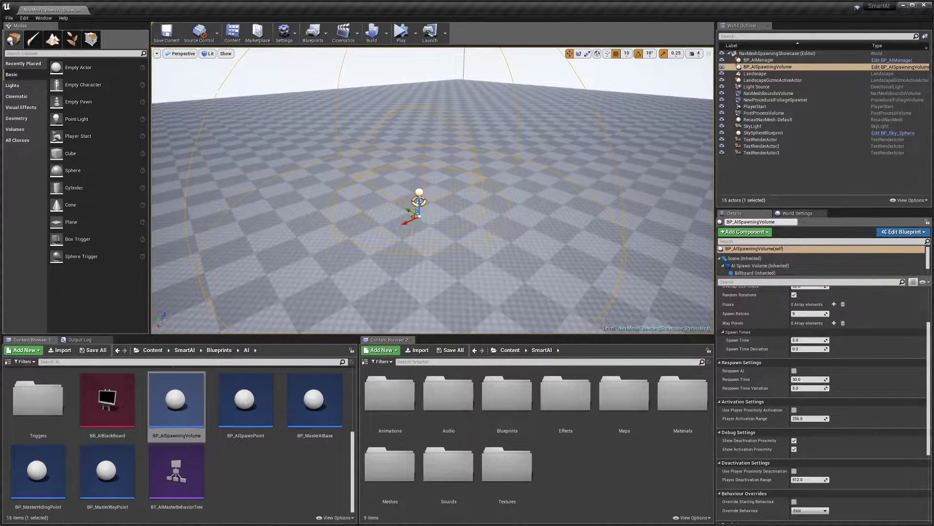
right_drag(455, 174, 457, 174)
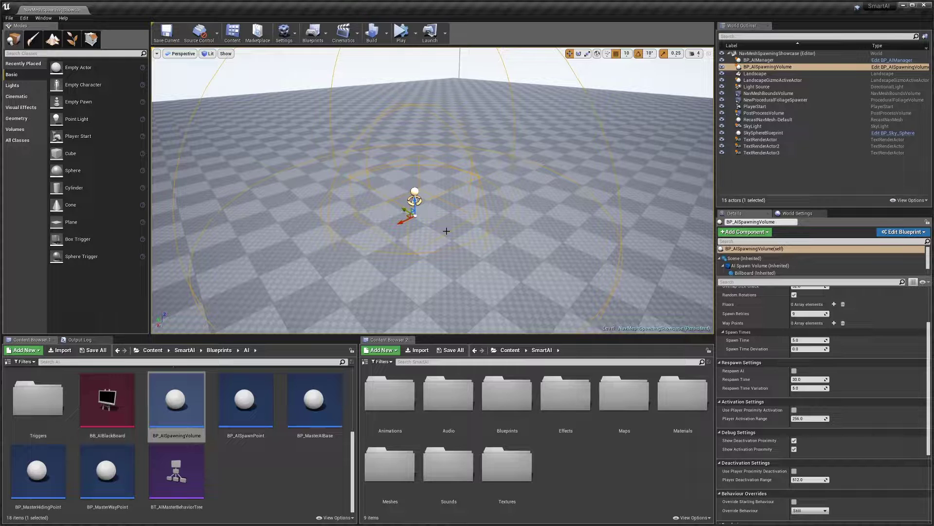
right_drag(459, 229, 448, 228)
key(r)
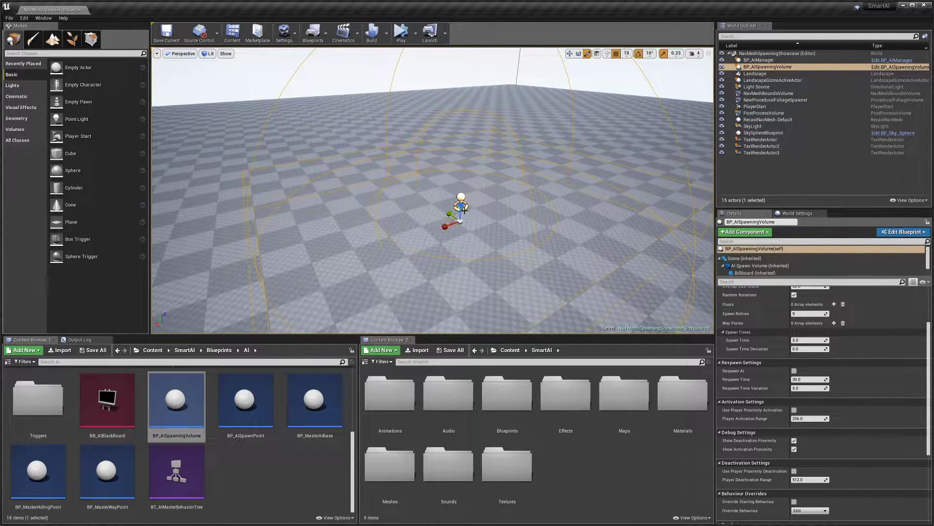
right_drag(534, 232, 546, 236)
right_drag(442, 240, 444, 234)
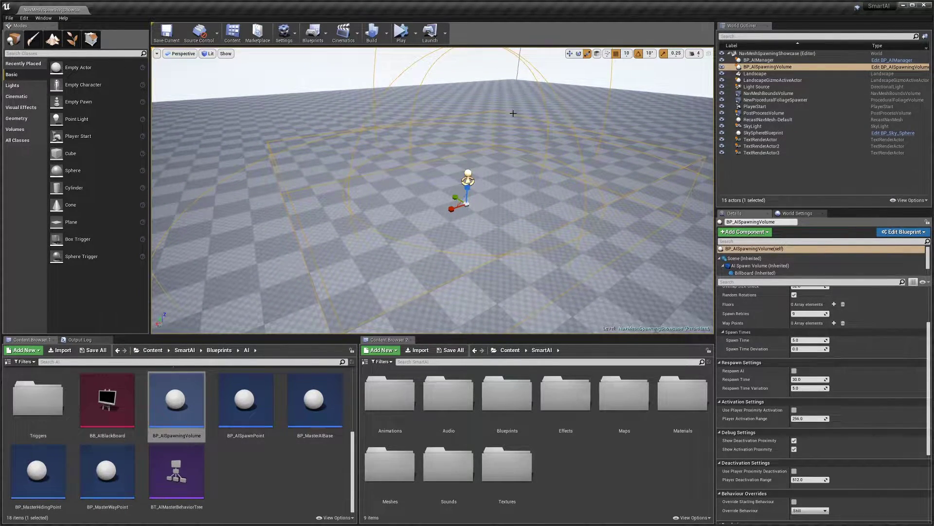
right_drag(480, 227, 527, 242)
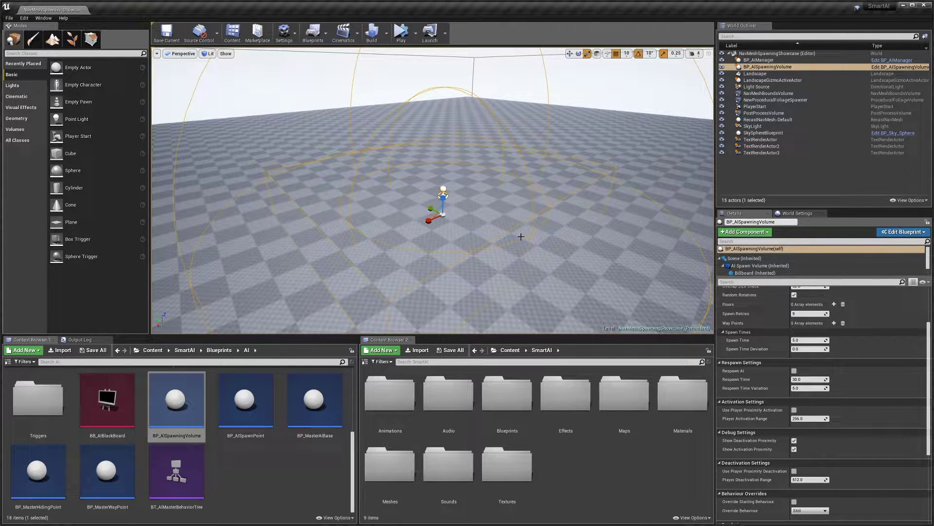
Step: Examine the spawning volume's bounds and range spheres from several angles, along with its Spawn Settings
right_drag(456, 182, 534, 72)
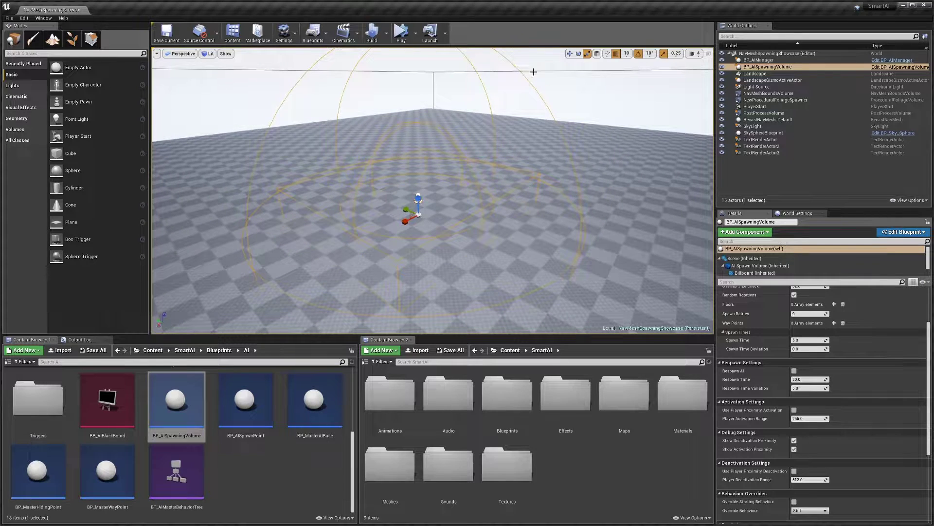
right_drag(598, 246, 562, 237)
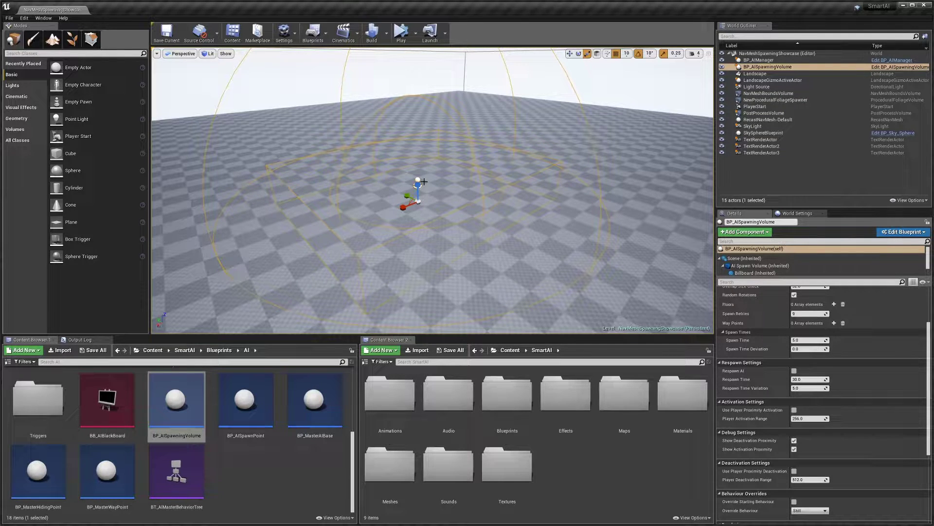
key(w)
mouse_move(480, 178)
right_down()
mouse_move(458, 175)
mouse_move(480, 178)
right_up()
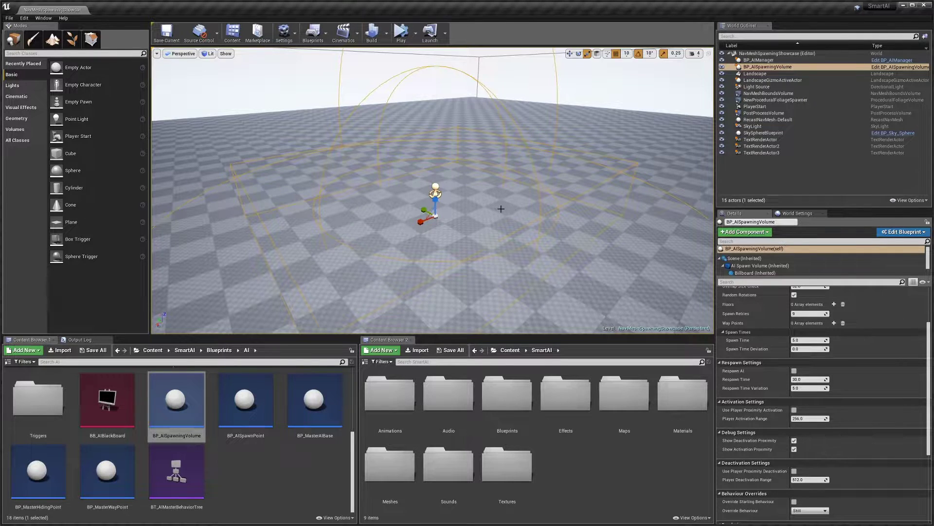
right_drag(501, 210, 508, 201)
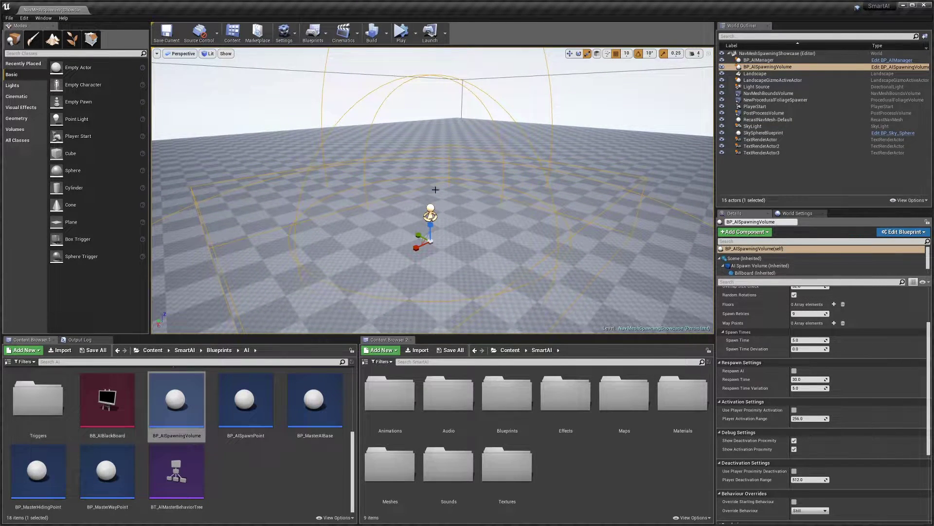
right_drag(436, 190, 425, 199)
scroll(848, 384, up, 3)
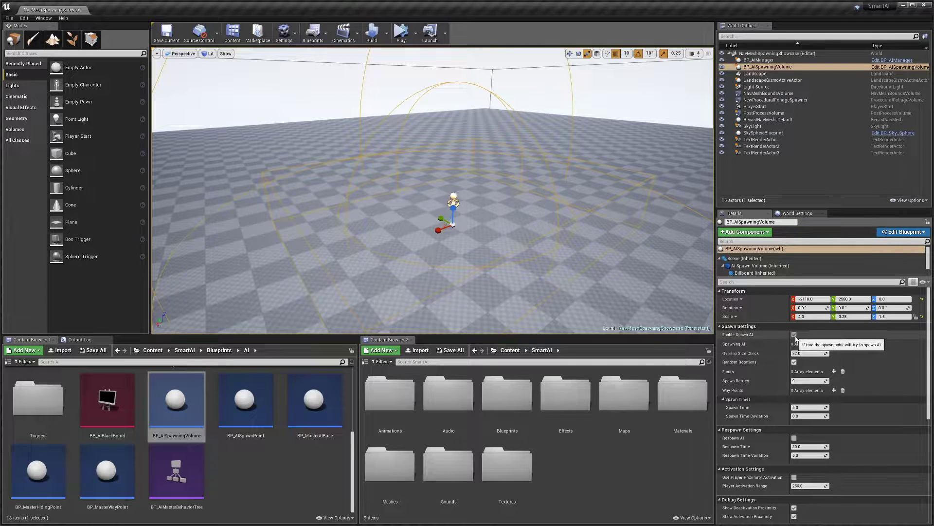
right_drag(628, 273, 625, 292)
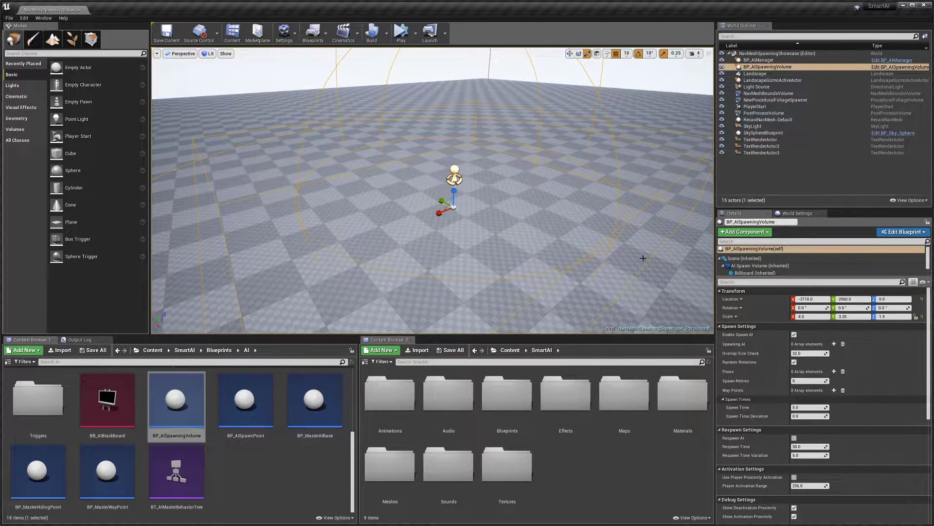
right_drag(632, 295, 638, 295)
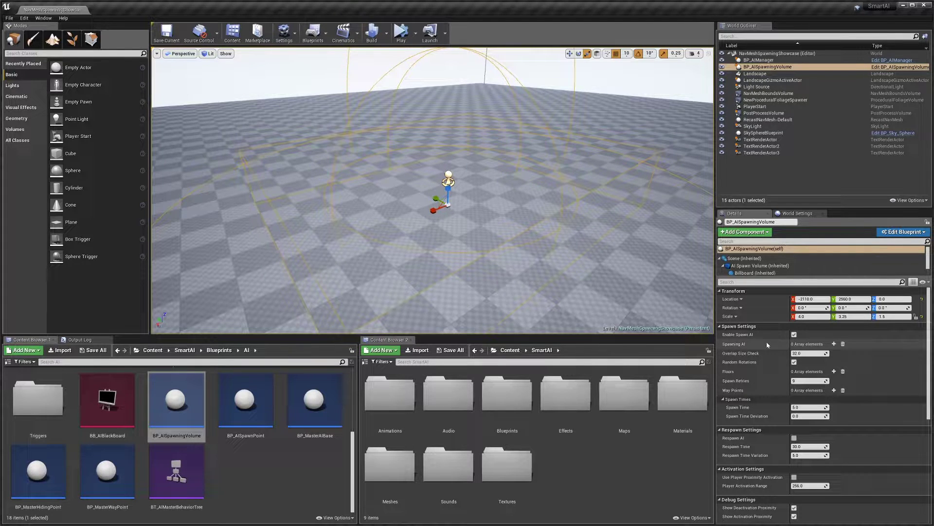
Step: Add a first Spawning AI entry with BP_AIDeer as the AI Character and a Spawn Count of 3
click(834, 343)
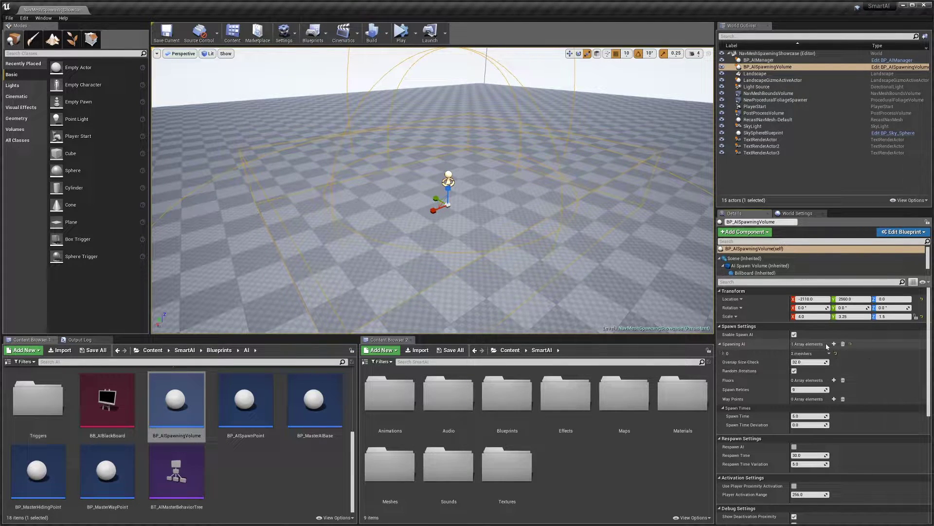
click(752, 353)
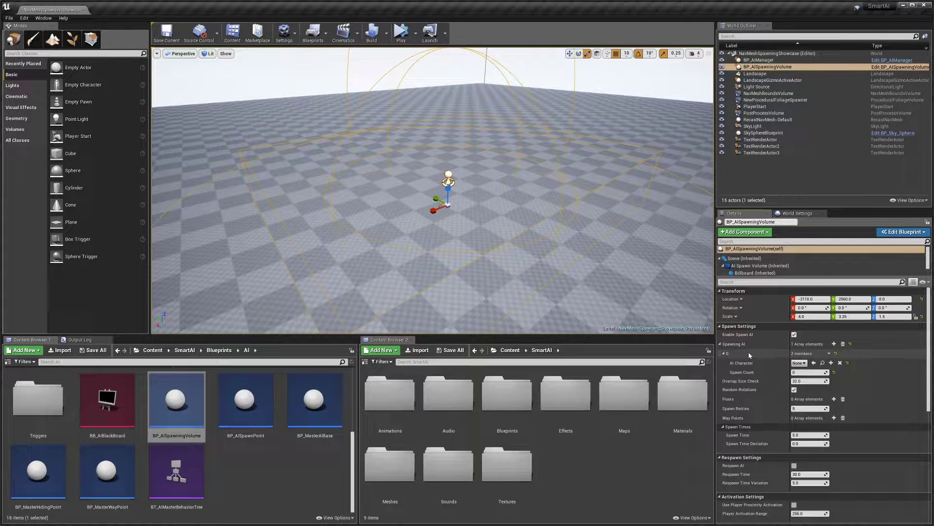
click(803, 364)
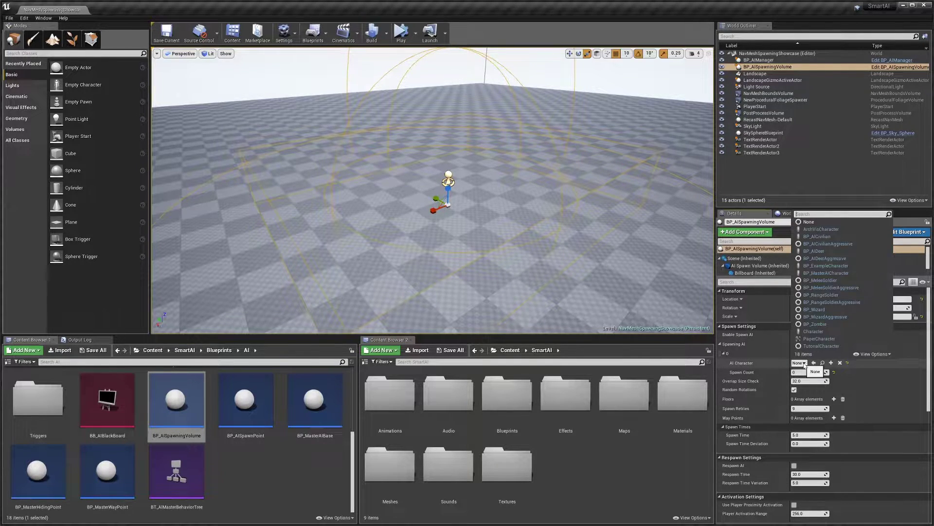
click(828, 251)
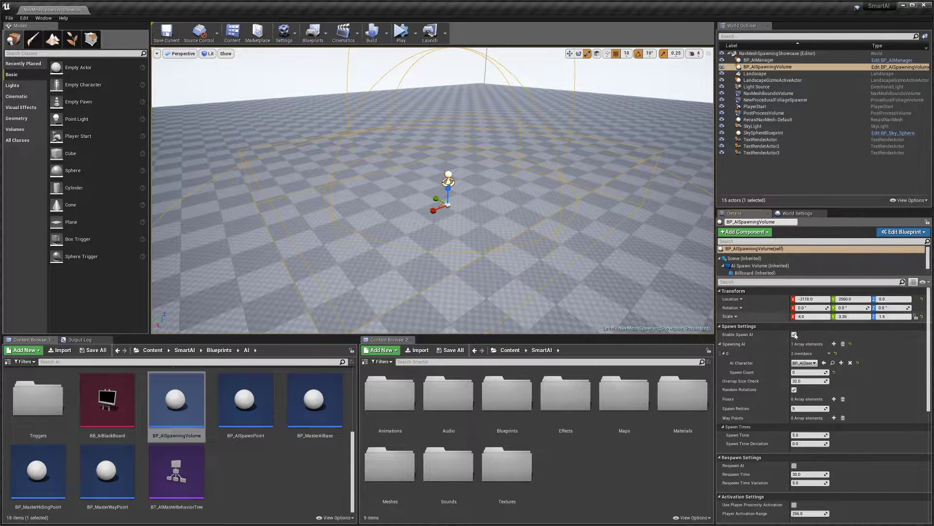
click(807, 371)
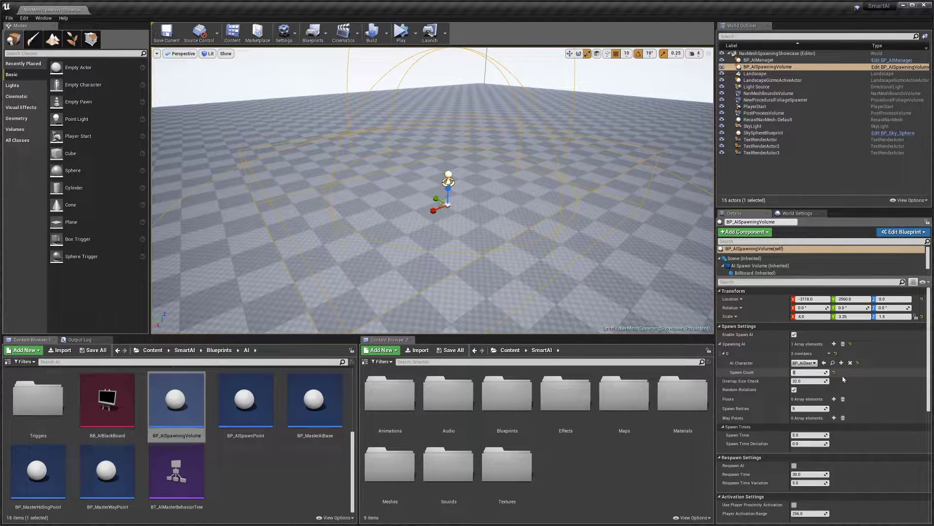
text(6)
key(Return)
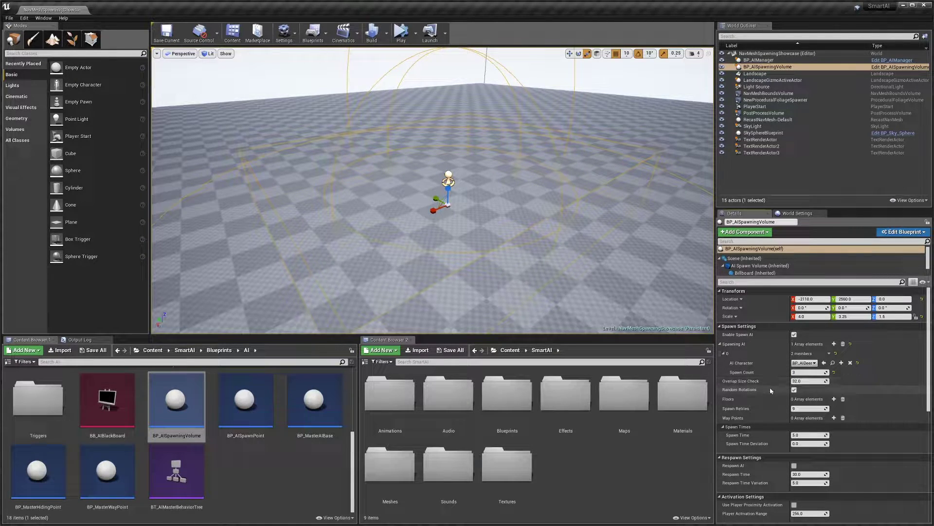
click(749, 356)
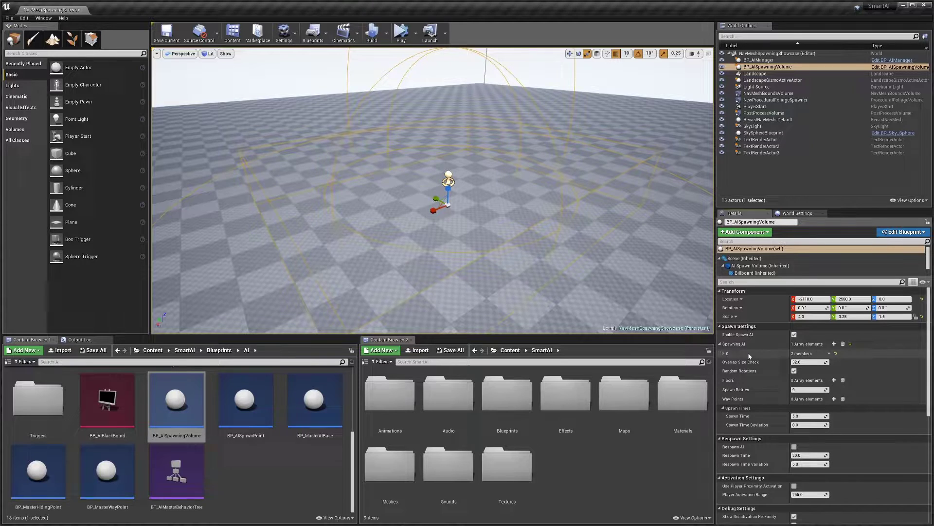
Step: Add a second Spawning AI entry with BP_AICivilian as the AI Character and a Spawn Count of 2
click(834, 343)
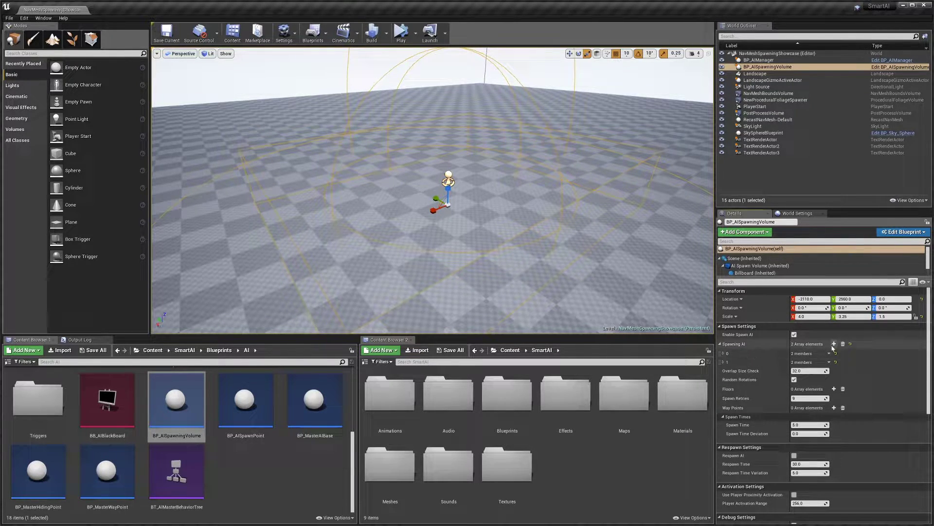
click(752, 363)
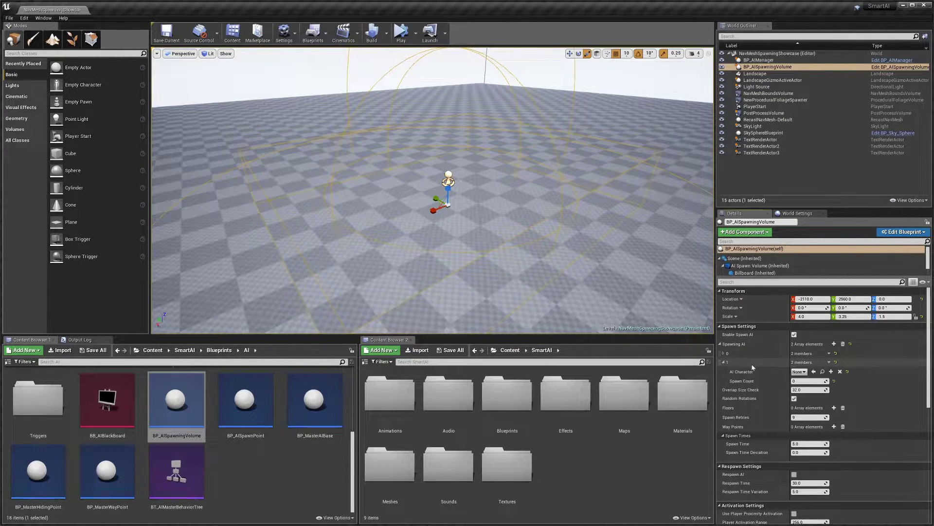
click(798, 372)
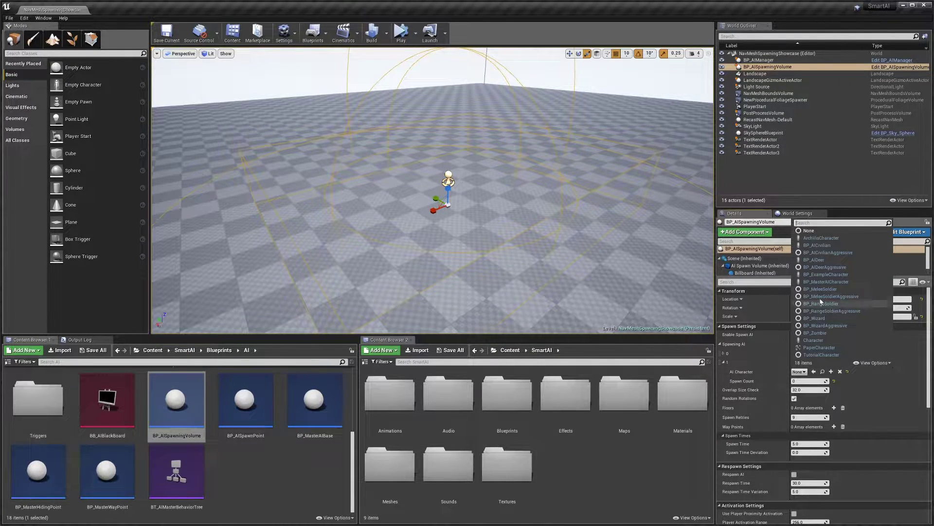
click(827, 246)
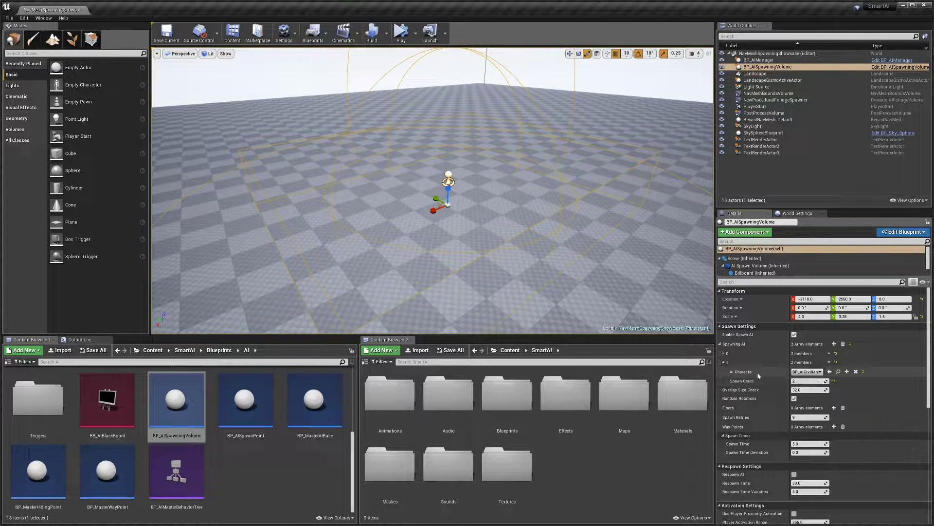
click(725, 363)
mouse_move(751, 373)
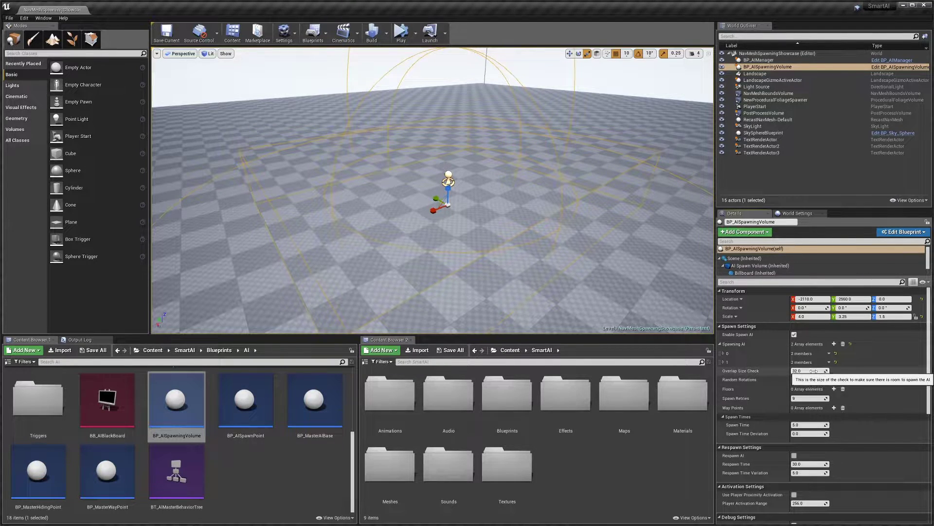
Step: Try adding a Floors element and picking its actor from the scene, and clear the Floors array again
click(794, 379)
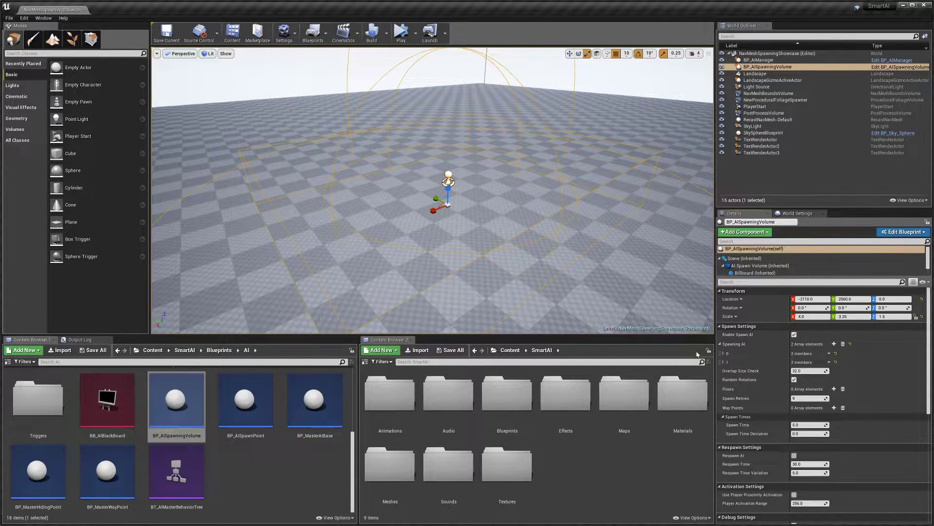
scroll(769, 380, down, 1)
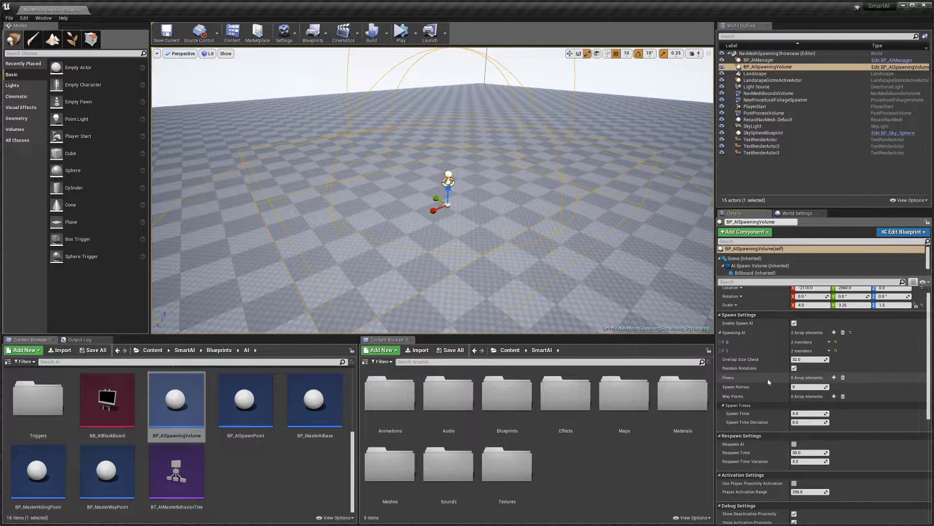
right_drag(518, 238, 531, 239)
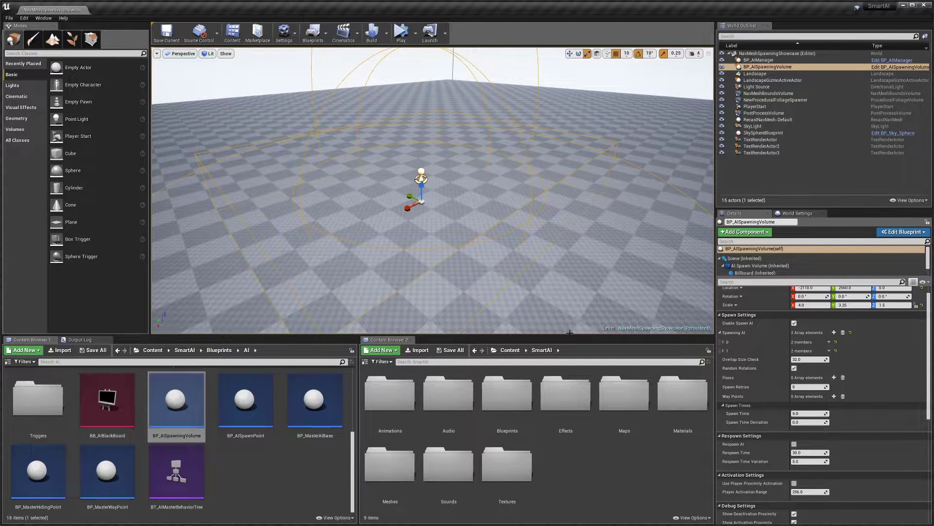
click(834, 378)
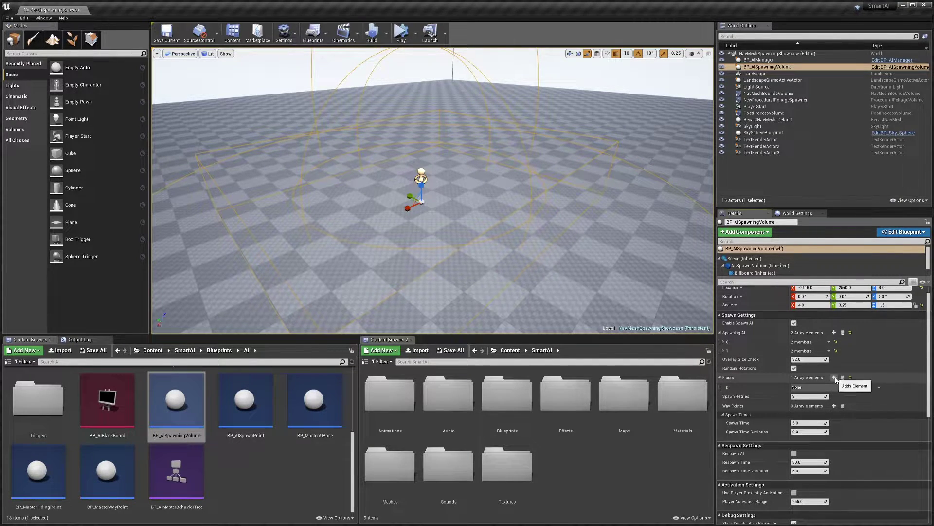
click(824, 387)
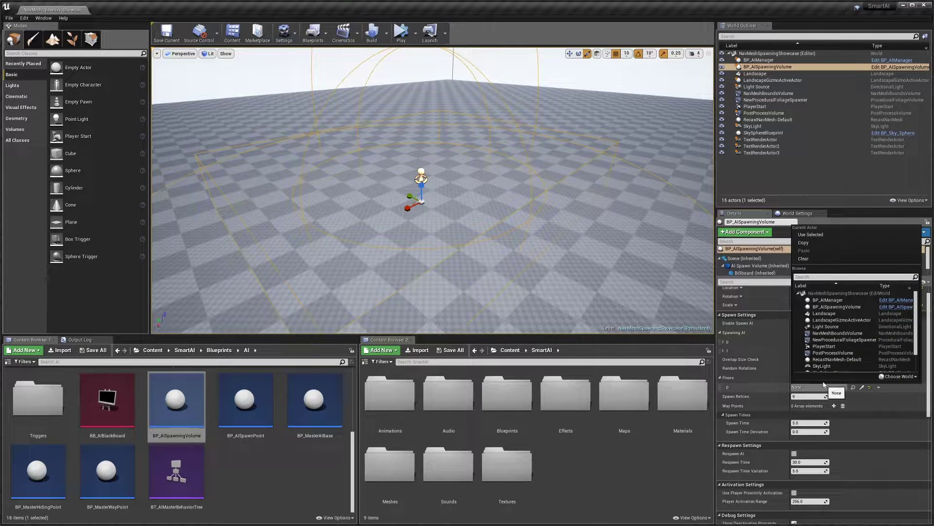
click(827, 386)
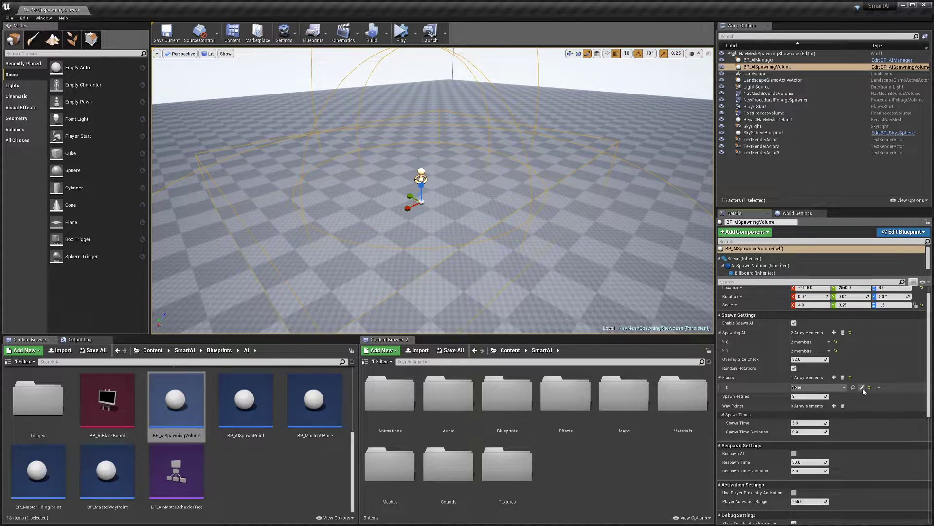
click(862, 388)
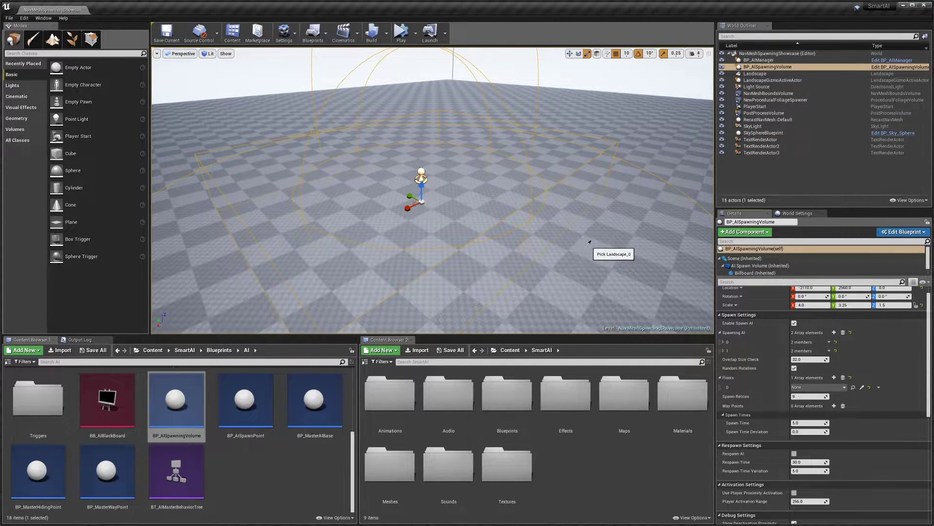
click(843, 377)
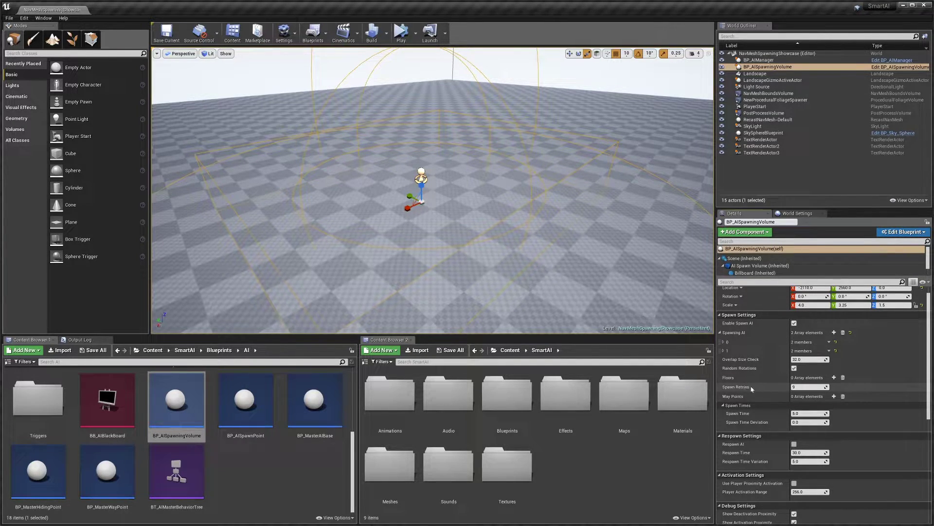
Step: Set the spawning volume's Spawn Time to 0.5
scroll(765, 388, down, 1)
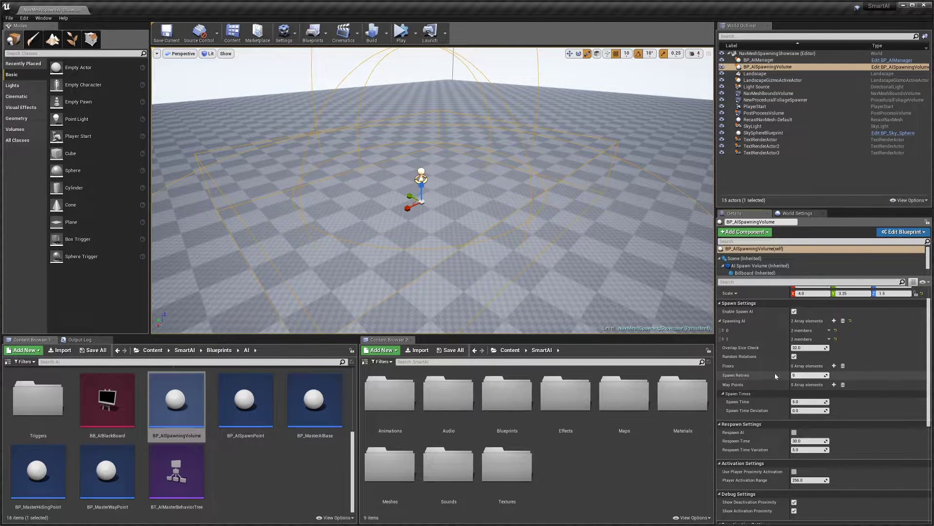
scroll(782, 397, down, 2)
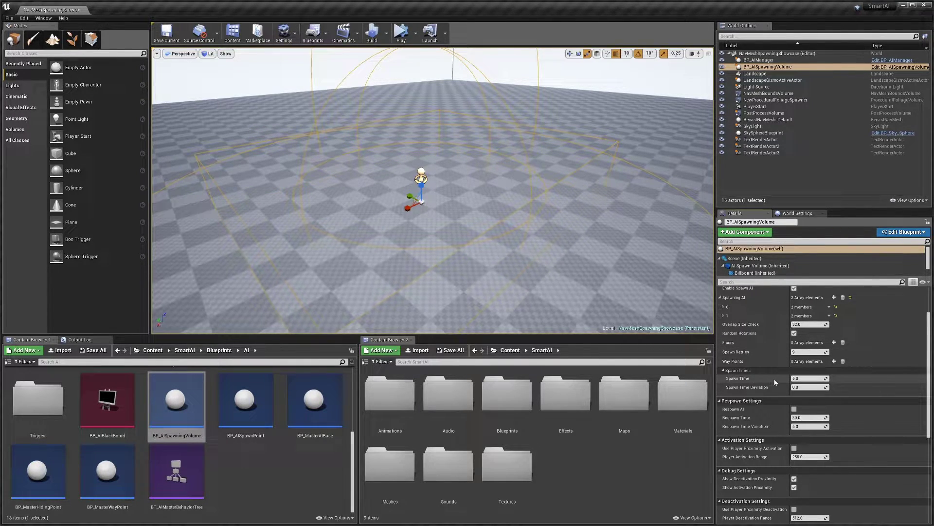
mouse_move(674, 301)
right_down()
mouse_move(665, 300)
mouse_move(674, 300)
right_up()
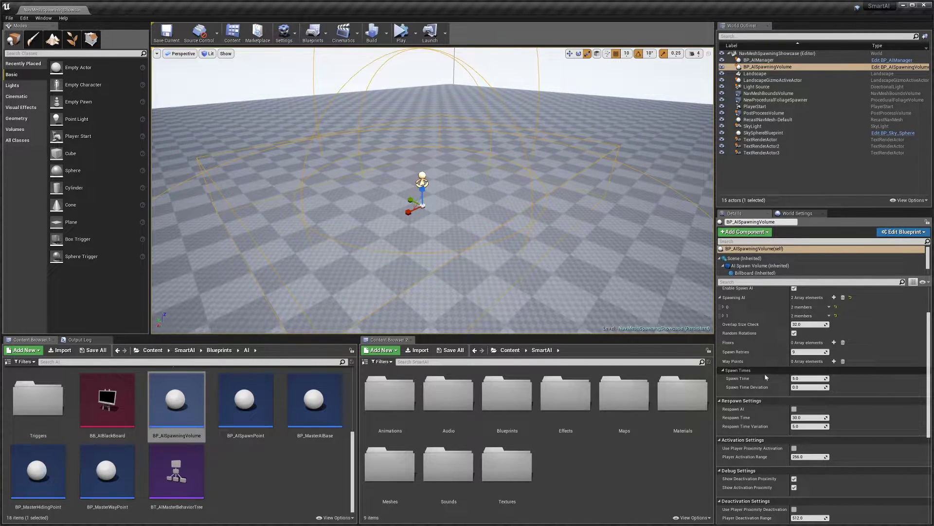
click(802, 379)
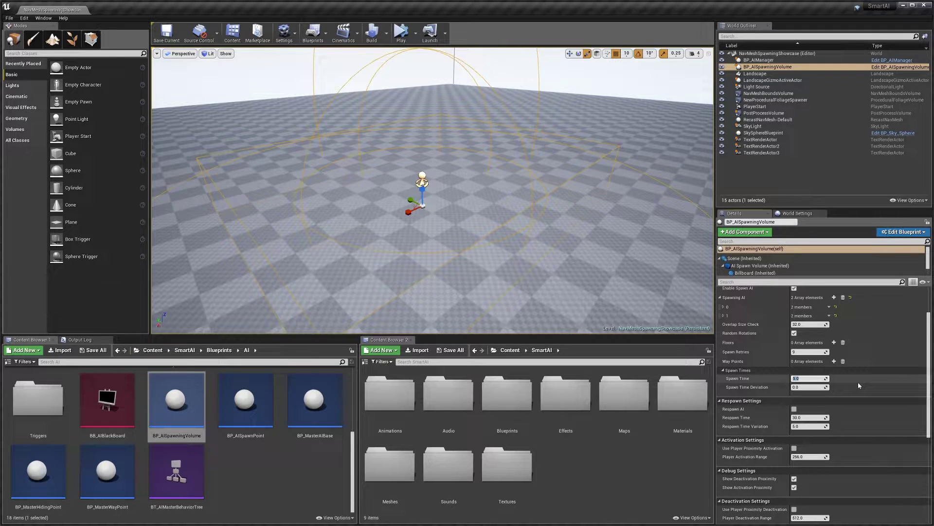
text(0.5)
key(Return)
Step: Set the spawning volume's Player Activation Range to 400
scroll(787, 399, down, 1)
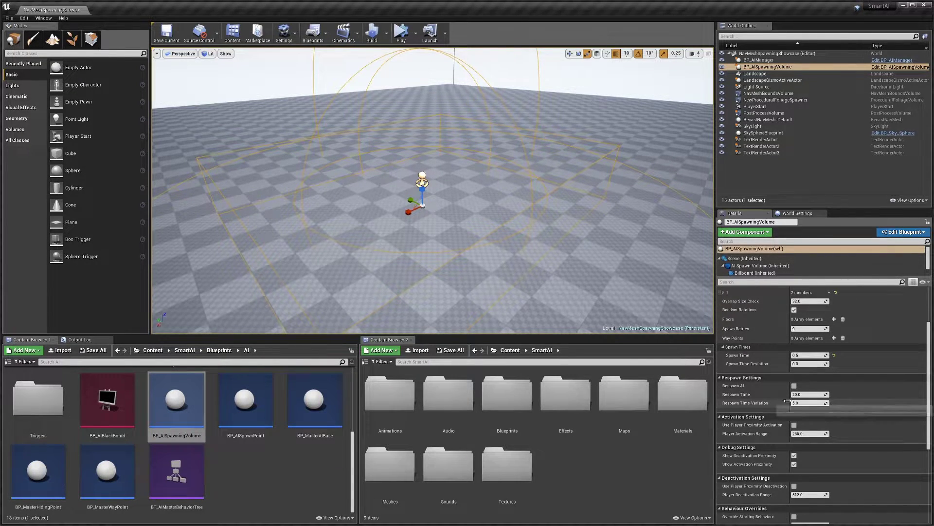
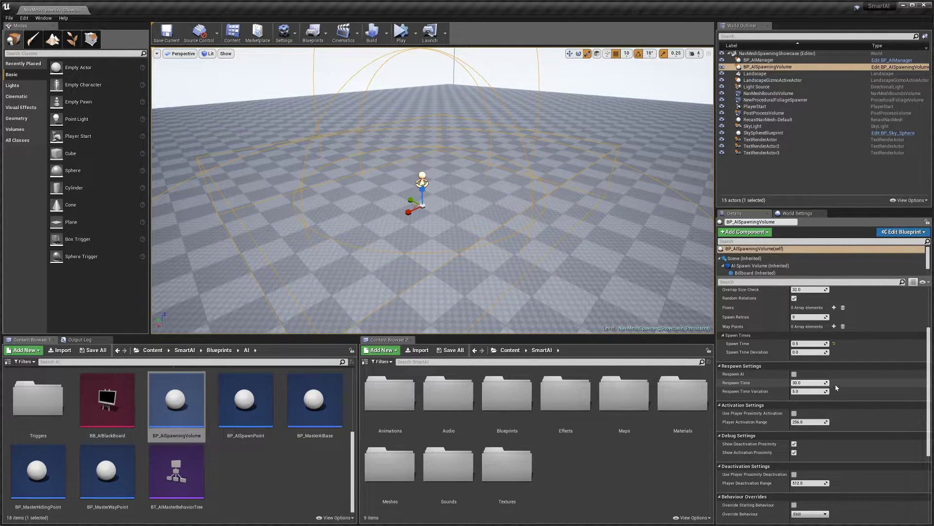
right_drag(571, 263, 544, 252)
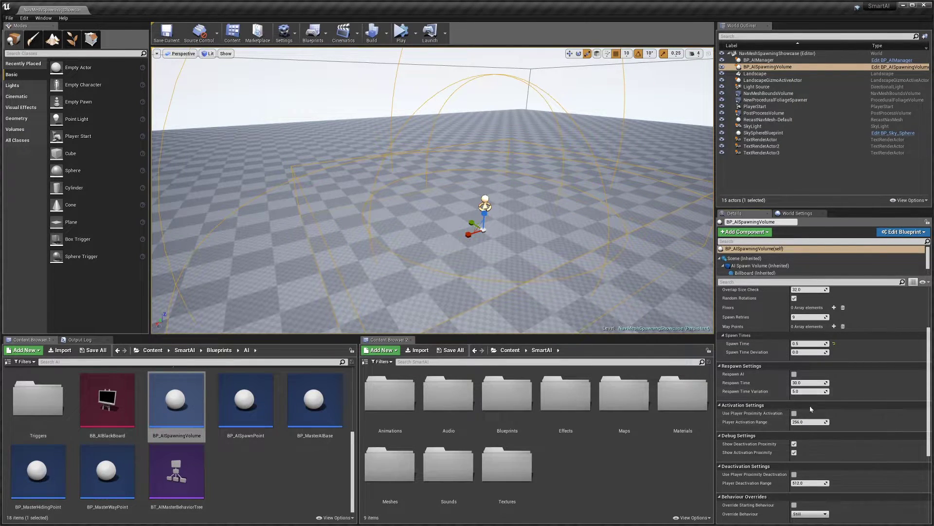
click(809, 422)
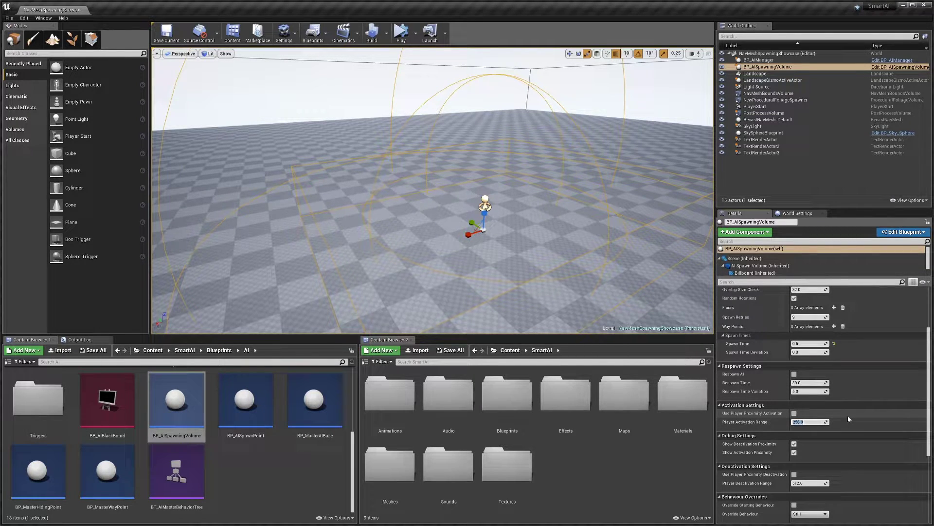
mouse_move(490, 90)
right_down()
mouse_move(502, 86)
mouse_move(485, 92)
right_up()
Step: Toggle Show Deactivation Proximity and Show Activation Proximity off and back on to compare the range spheres
scroll(837, 394, down, 3)
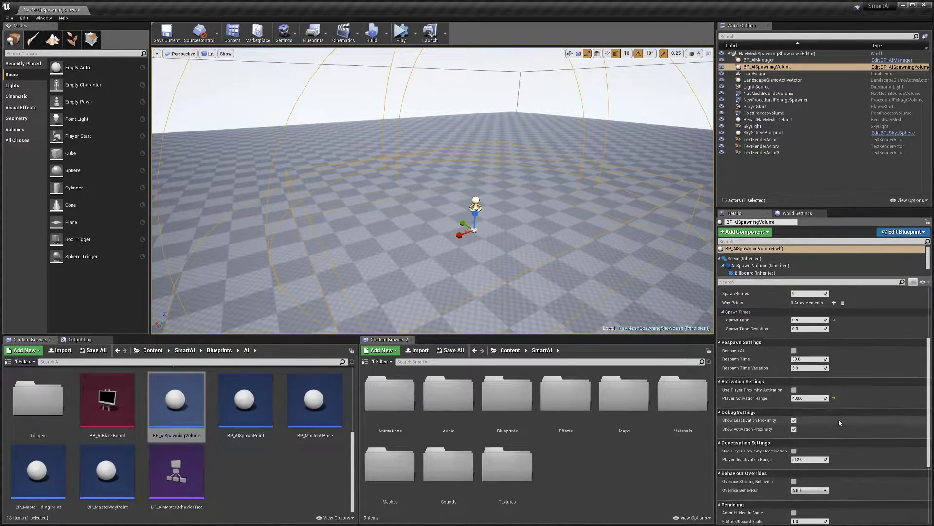
click(795, 410)
click(794, 417)
click(794, 410)
click(794, 417)
click(794, 409)
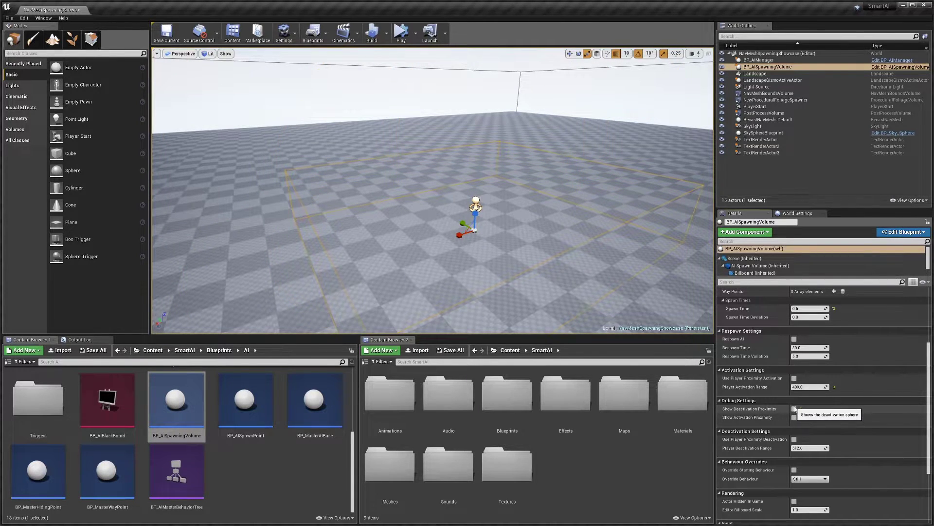
click(794, 419)
click(794, 418)
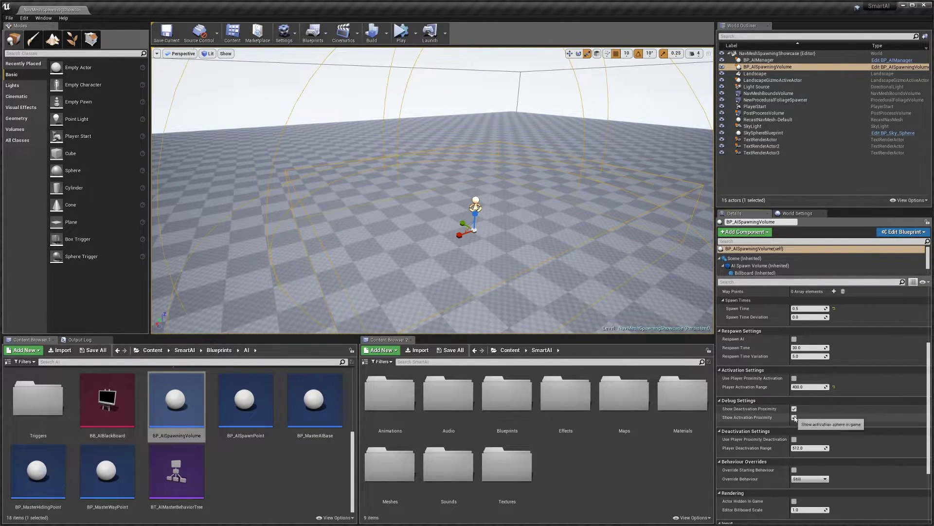
click(794, 408)
Step: Increase the Player Deactivation Range to about 718 and check the larger sphere around the volume
scroll(795, 414, down, 1)
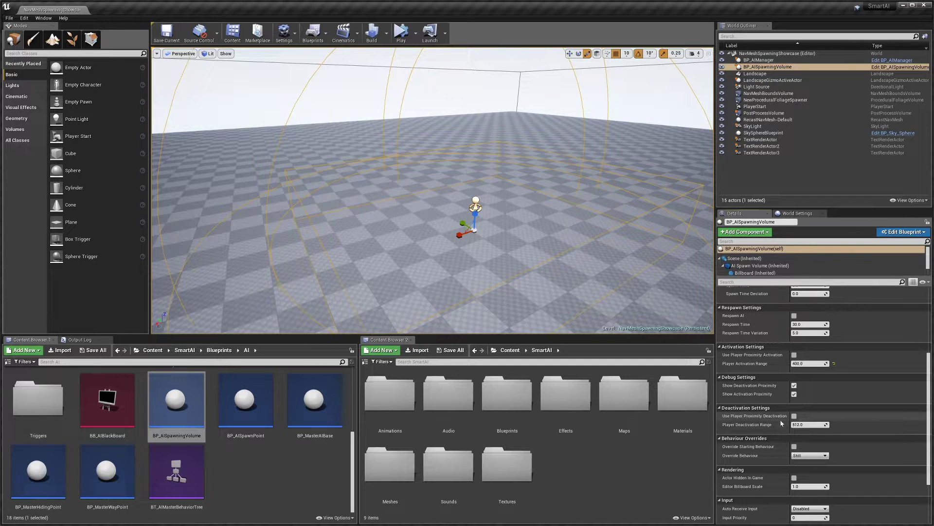
right_drag(289, 232, 338, 256)
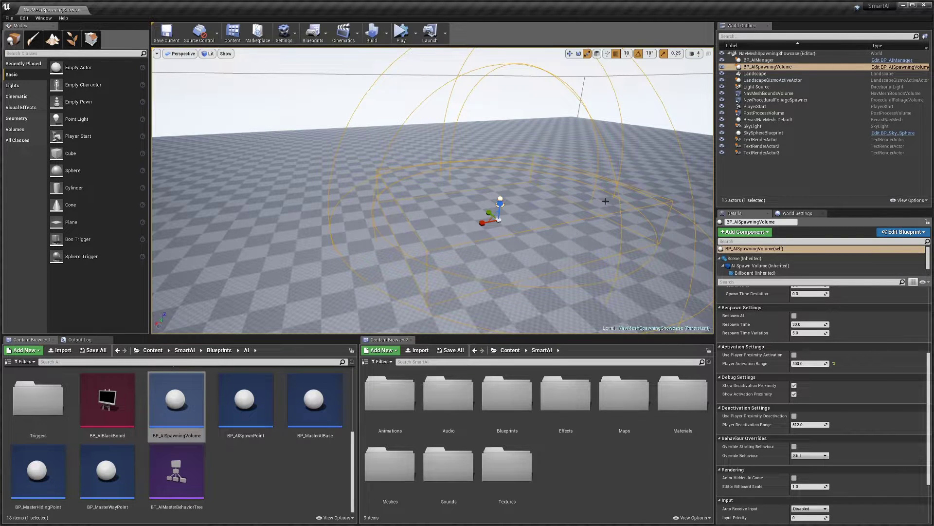
right_drag(427, 227, 460, 244)
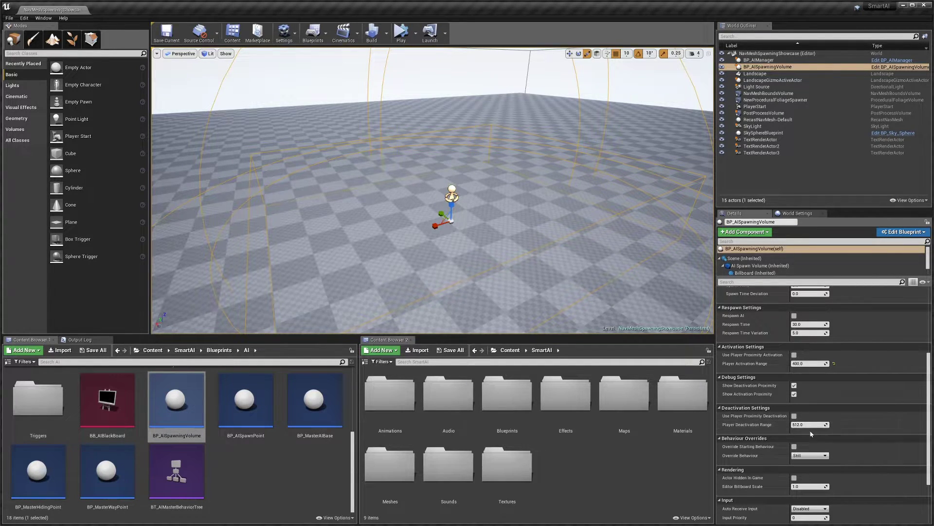
key(s)
mouse_move(628, 272)
right_down()
mouse_move(606, 268)
mouse_move(618, 268)
right_up()
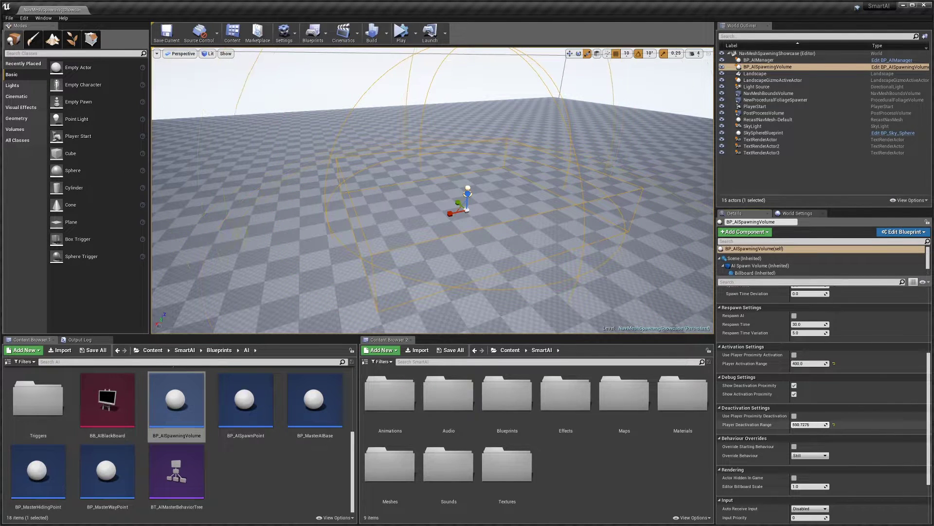
right_drag(628, 282, 641, 275)
key(s)
right_drag(528, 273, 519, 273)
key(s)
key(a)
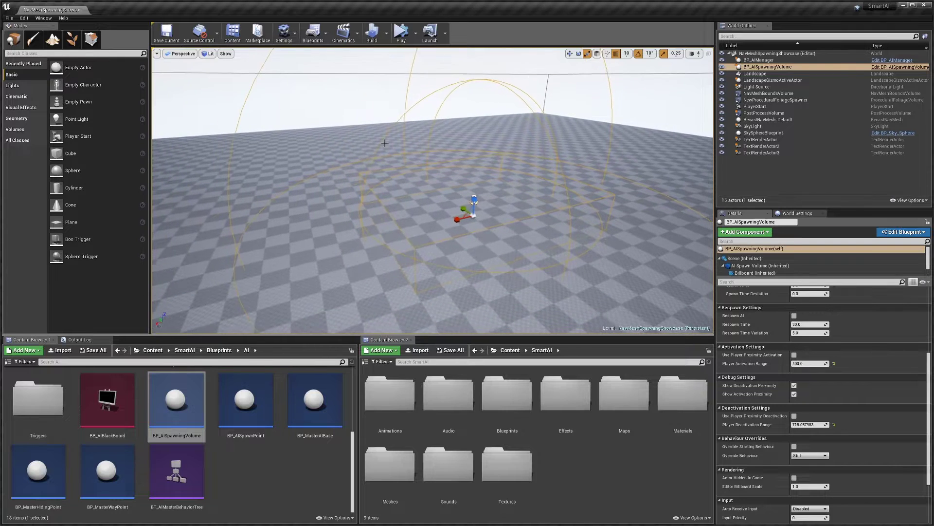
key(f)
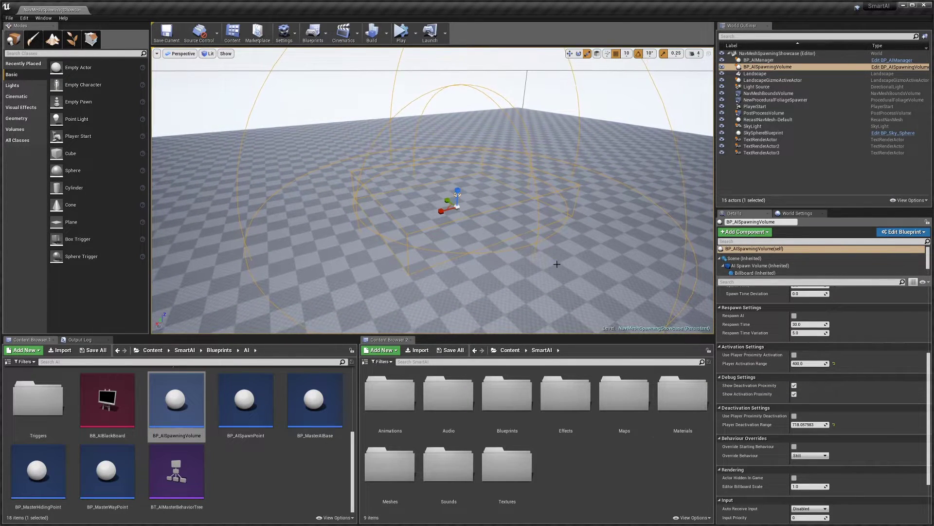
key(f)
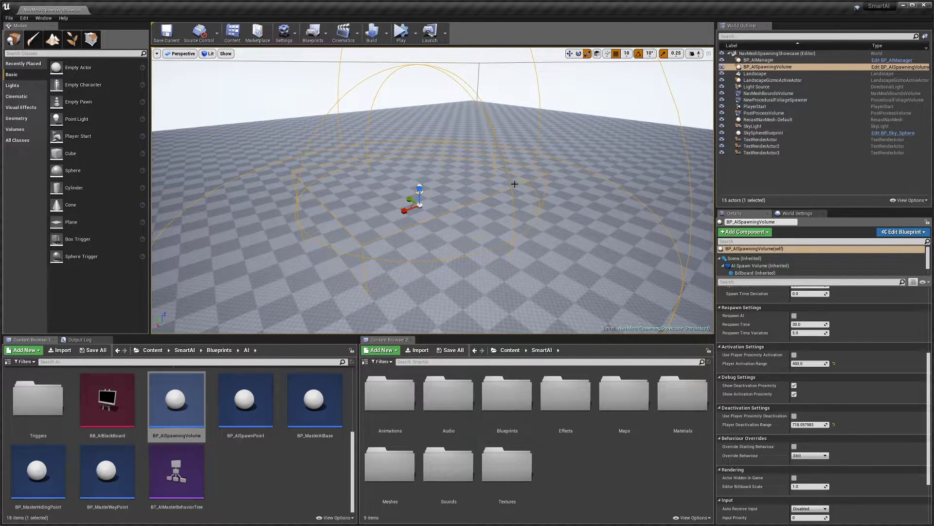
key(f)
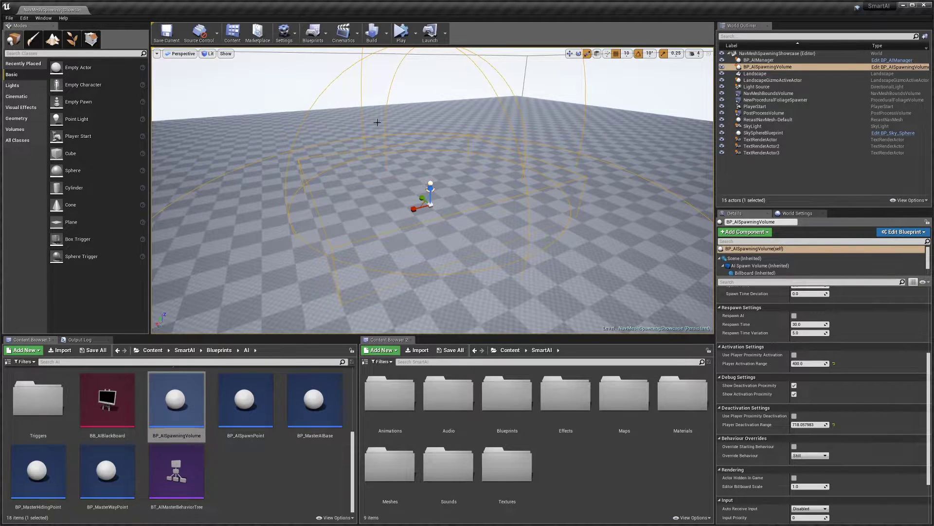
key(f)
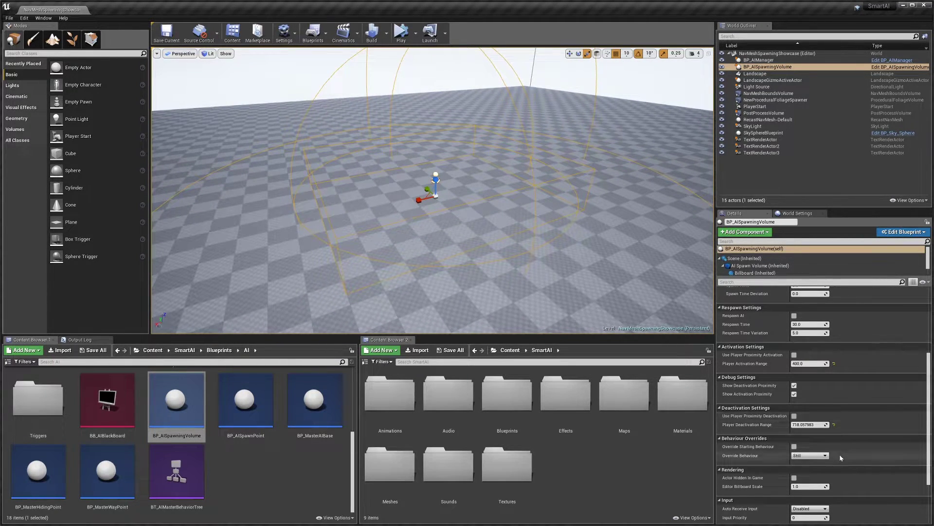
Step: Enable Override Starting Behaviour and keep Override Behaviour set to Still
click(794, 447)
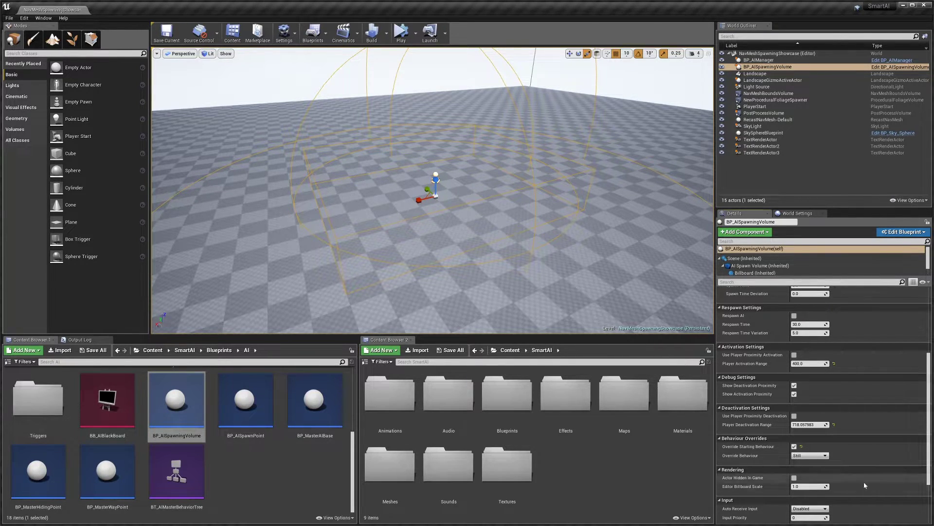
click(810, 455)
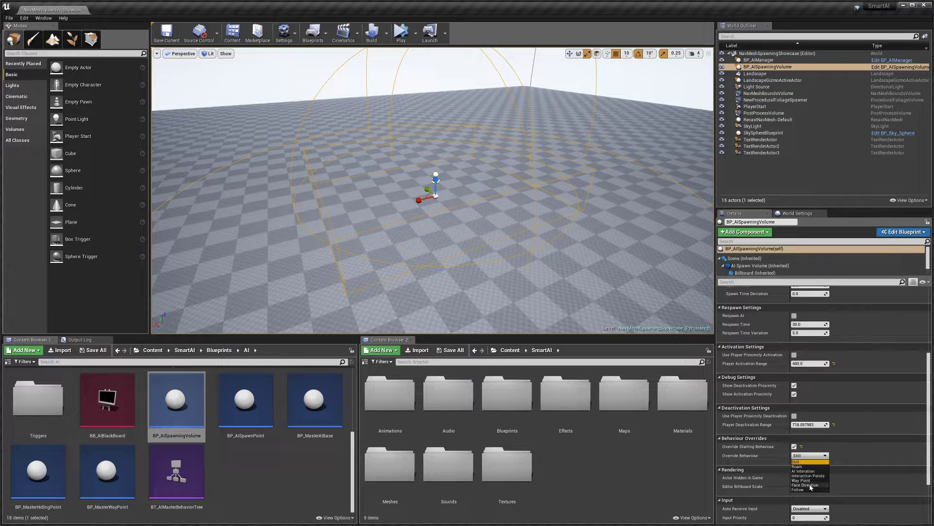
click(824, 457)
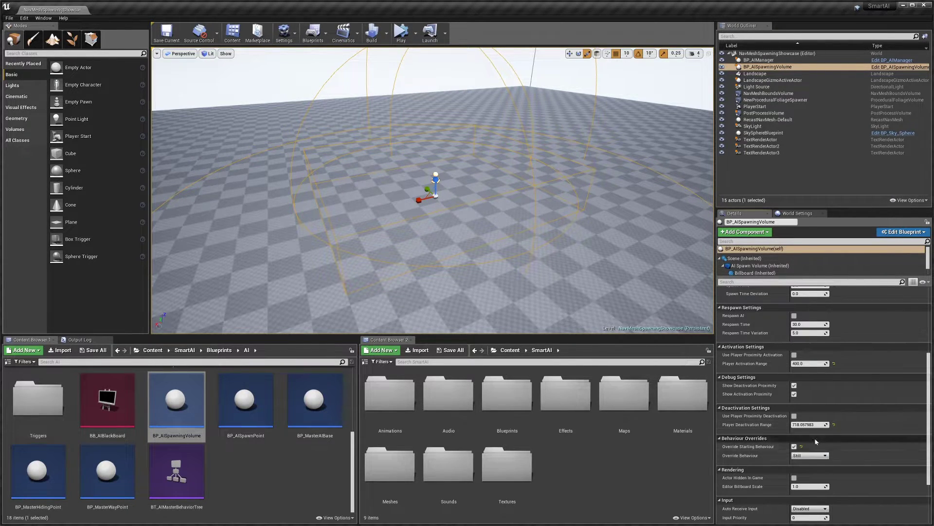
Step: Deselect all actors and examine the spawning volume's box and range spheres from several angles
scroll(845, 453, up, 5)
right_drag(442, 207, 445, 201)
key(w)
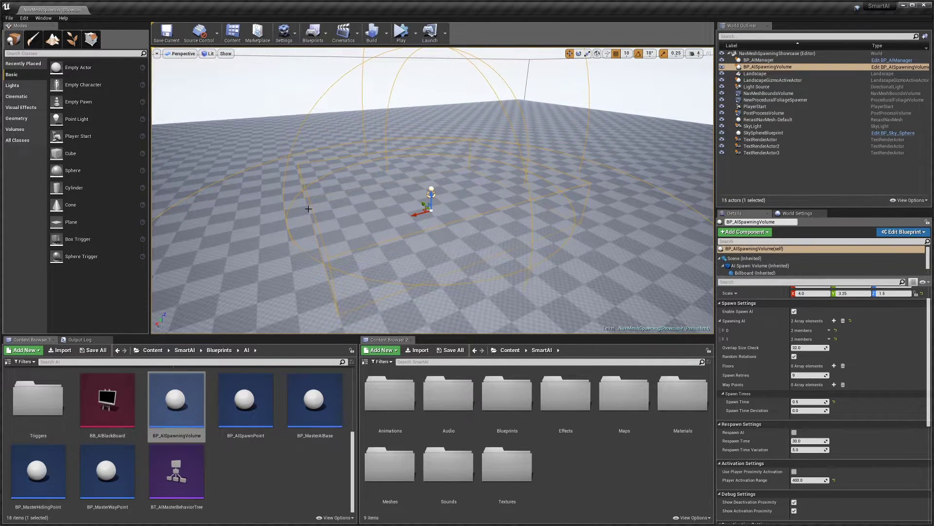
right_drag(529, 229, 494, 204)
click(488, 205)
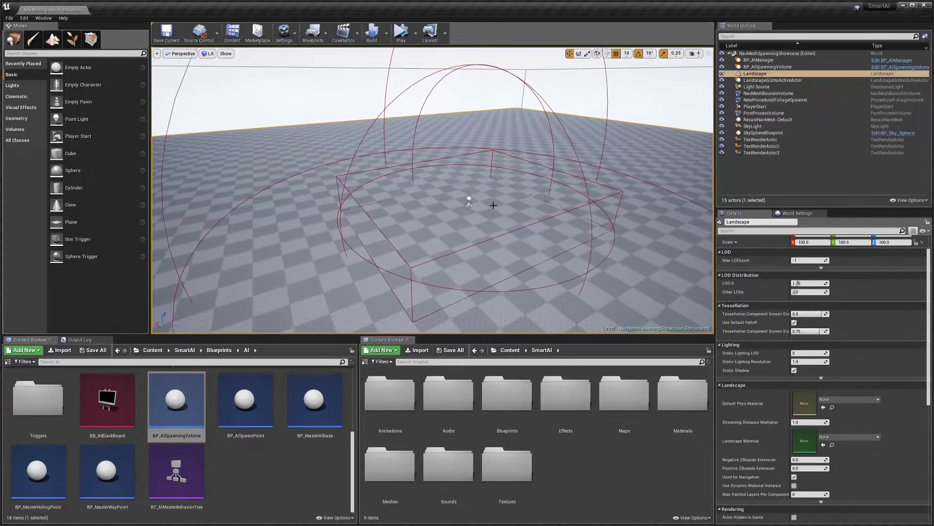
key(Escape)
drag(505, 204, 413, 221)
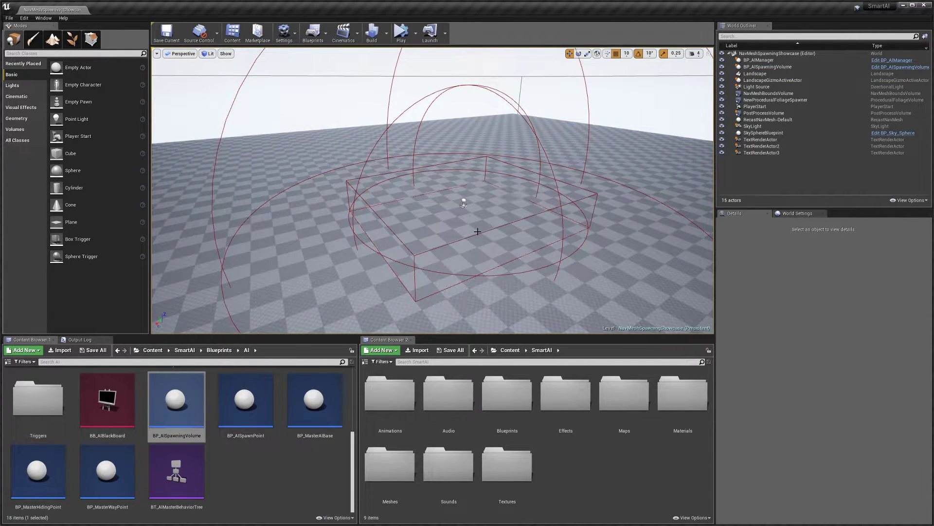
right_drag(417, 201, 419, 204)
right_drag(522, 190, 525, 191)
drag(418, 197, 409, 254)
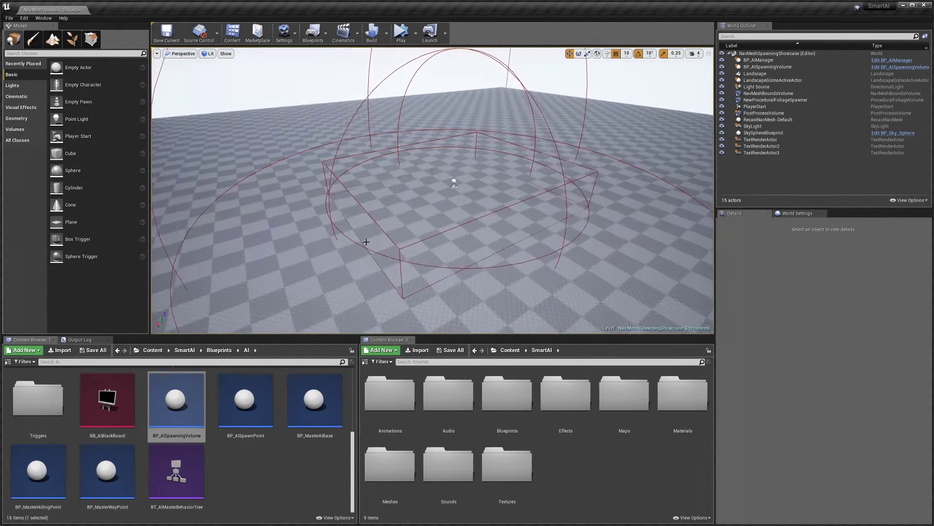
Step: Set Collision Enabled to No Collision on the NewProceduralFoliageSpawner volume
right_drag(517, 204, 462, 193)
click(461, 202)
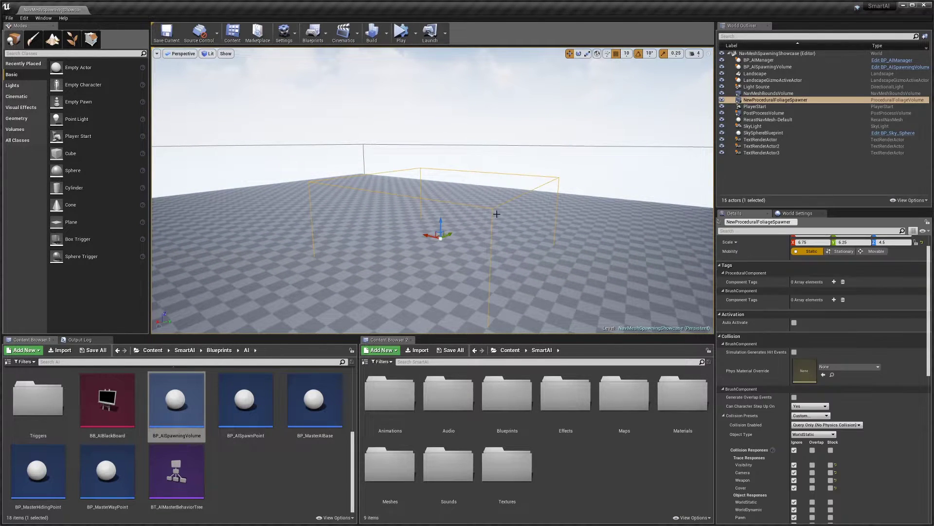
key(f)
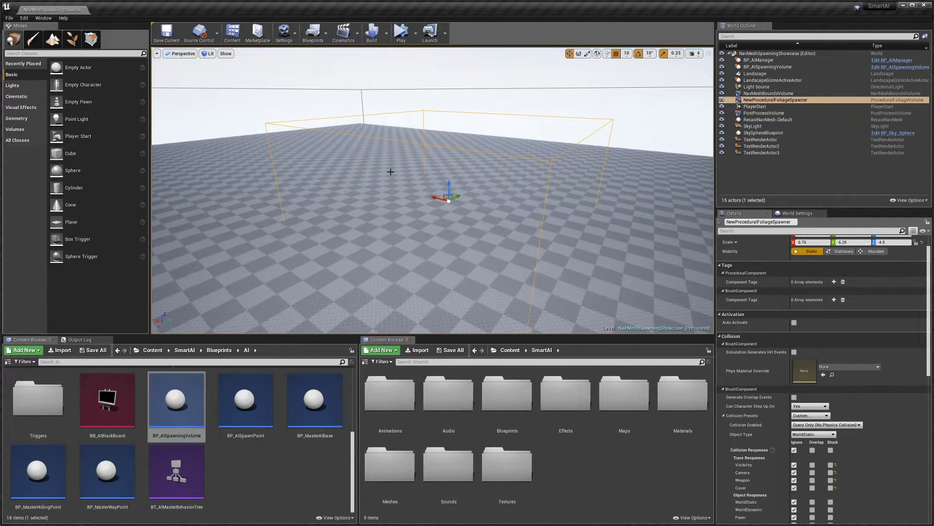
scroll(814, 338, down, 3)
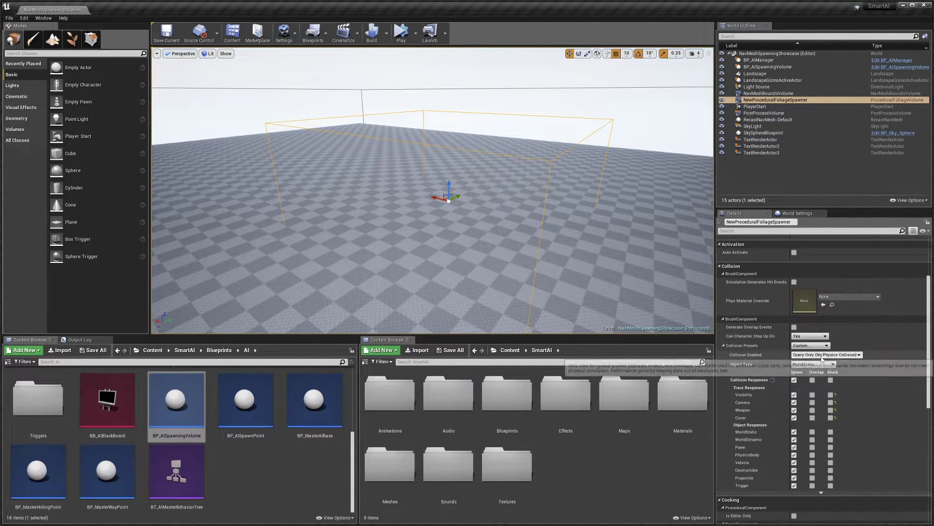
click(819, 358)
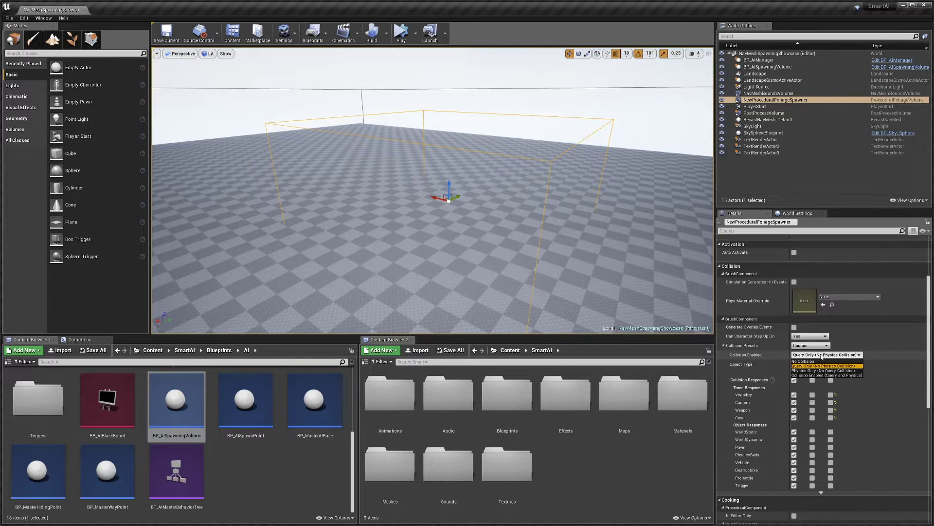
click(813, 363)
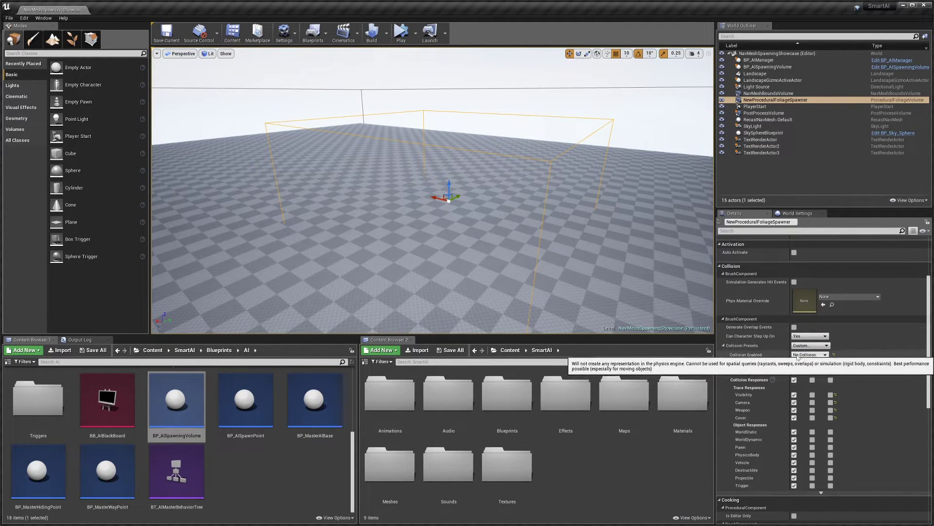
Step: Select the AI spawning volume, run a simulation to watch the deer and civilians spawn, and stop it
right_drag(566, 250, 292, 234)
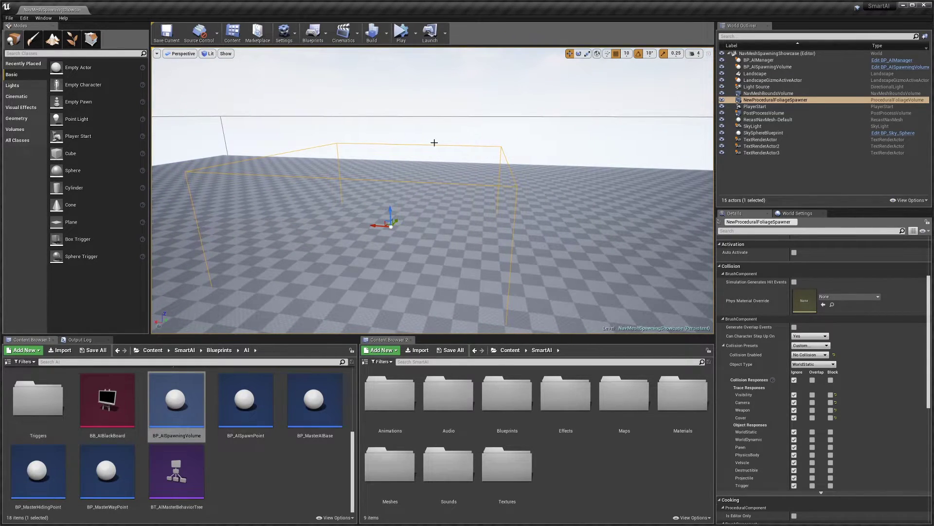
right_drag(511, 210, 650, 214)
key(w)
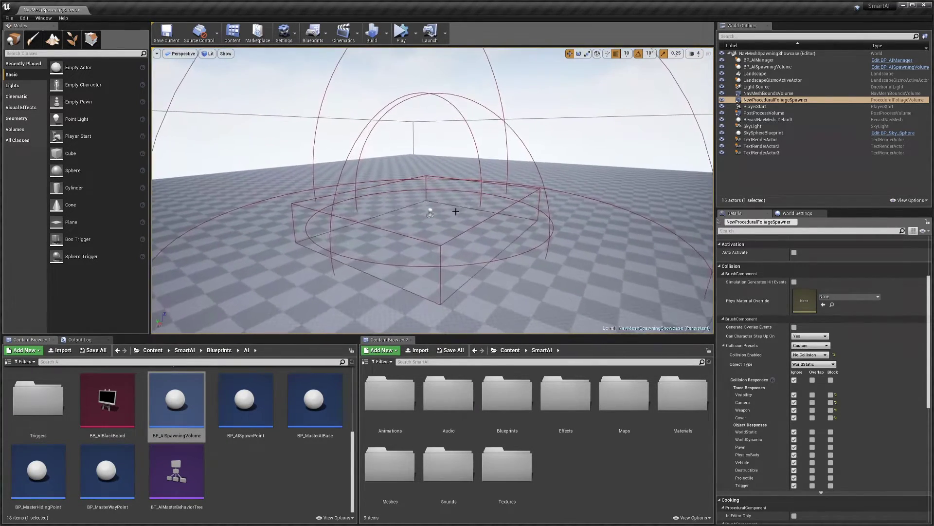
click(431, 212)
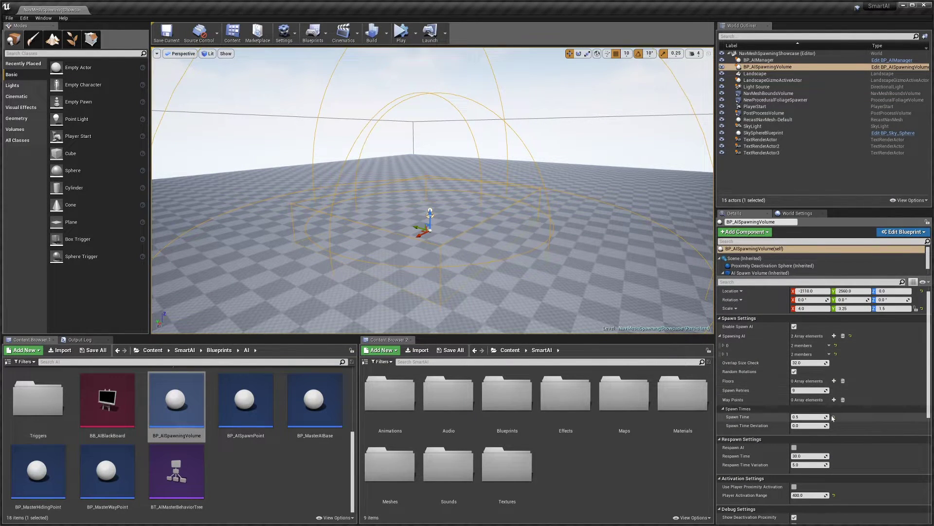
right_drag(542, 267, 532, 278)
key(w)
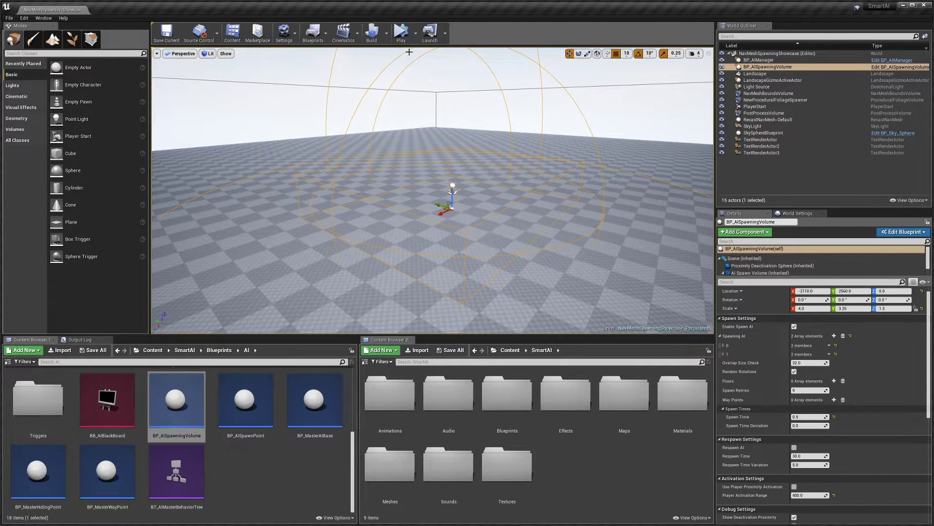
click(402, 31)
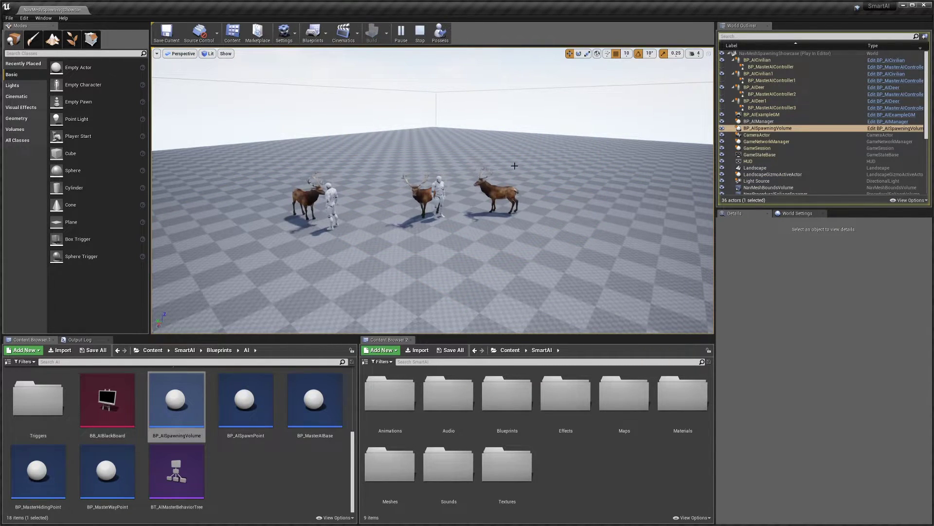
click(419, 31)
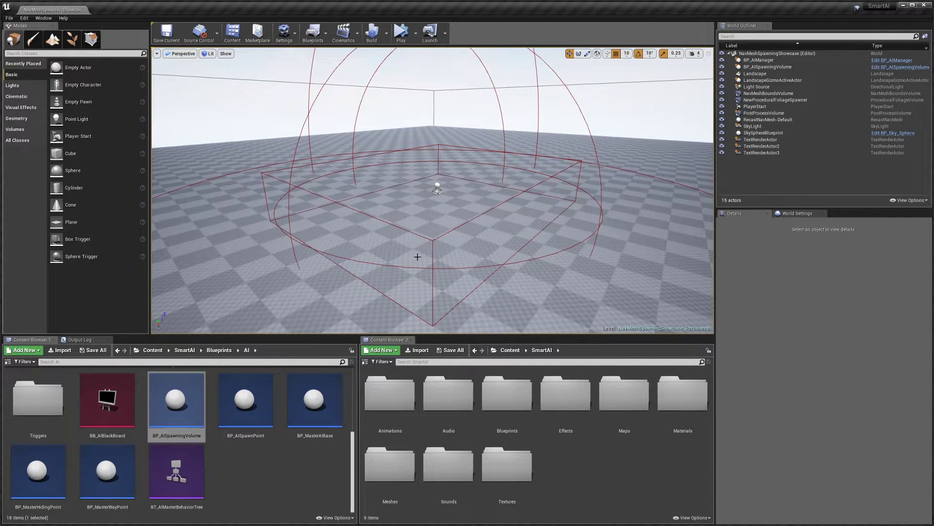
Step: Delete the AI spawning volume from the level
scroll(418, 256, up, 1)
scroll(418, 256, down, 3)
scroll(417, 257, up, 3)
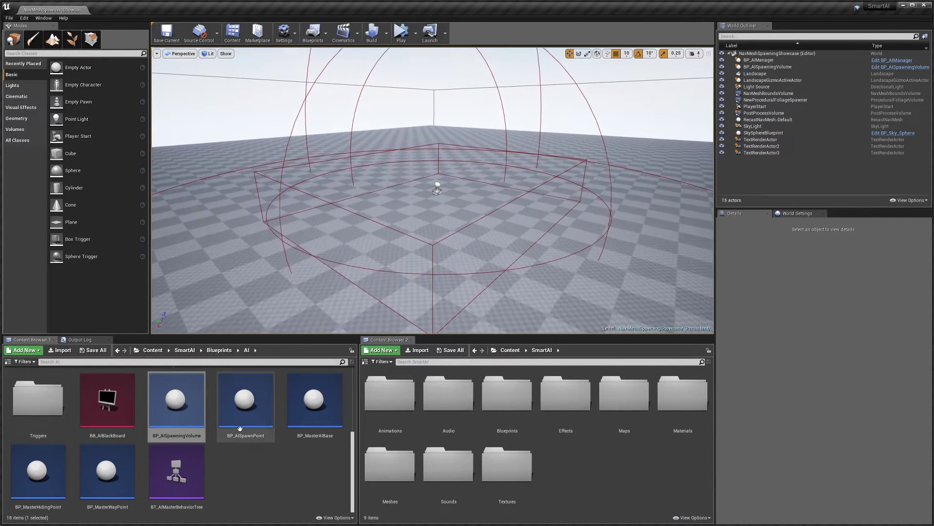
click(436, 188)
key(Delete)
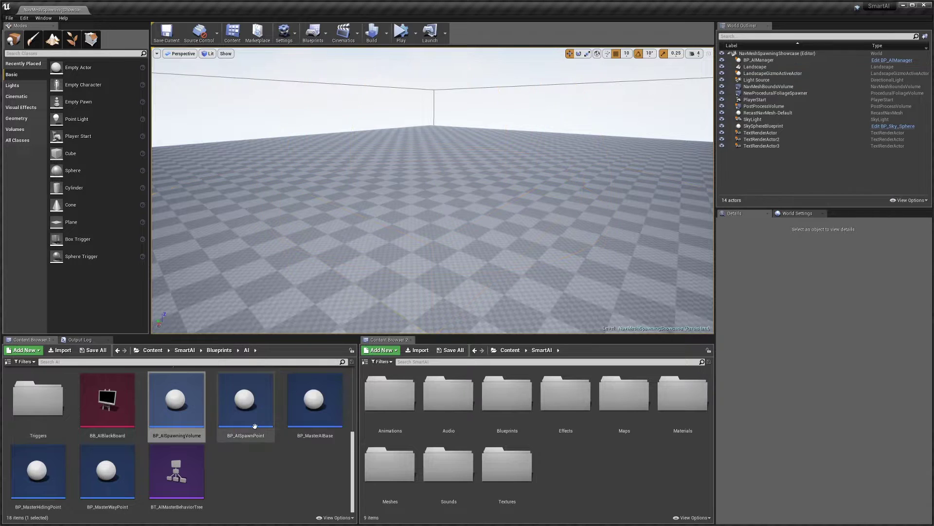
Step: Place a BP_AISpawnPoint on the landscape and review its spawn, respawn, activation and deactivation settings
drag(245, 404, 419, 256)
key(f)
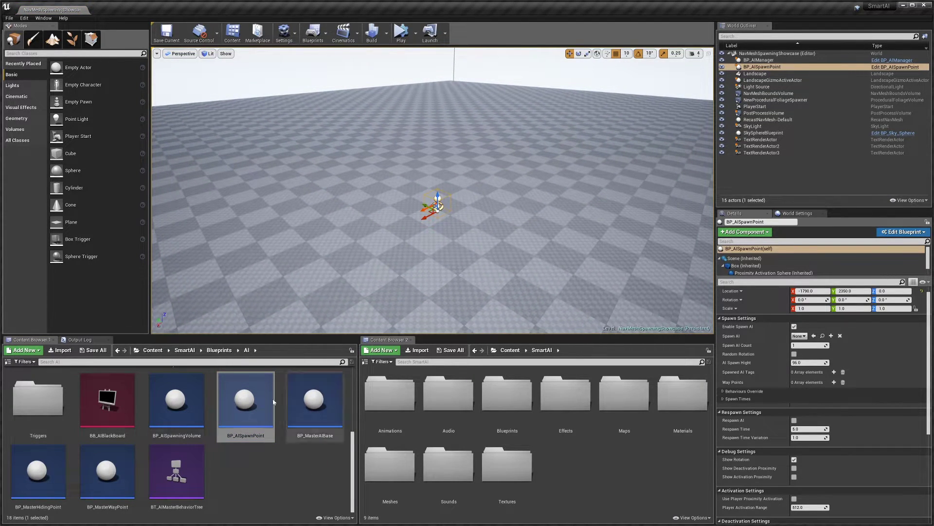
scroll(401, 206, up, 2)
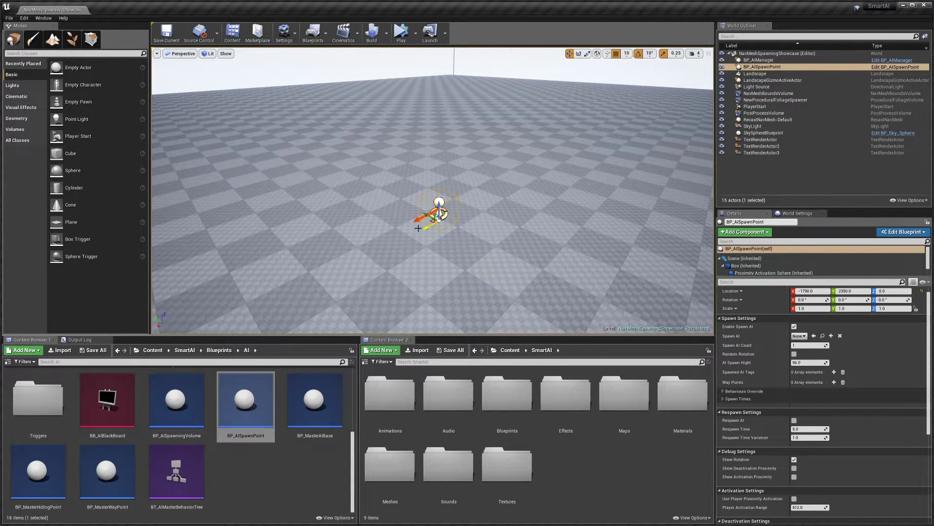
right_drag(494, 210, 502, 236)
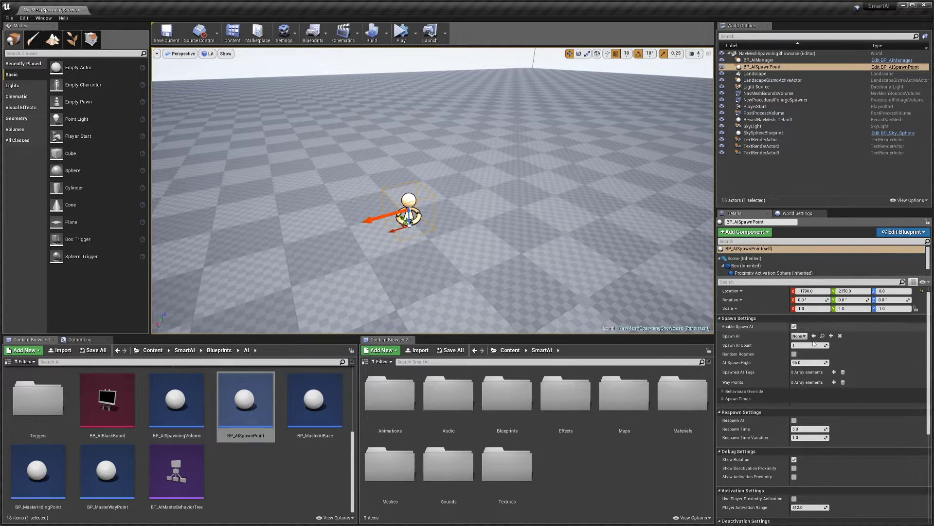
scroll(756, 438, down, 1)
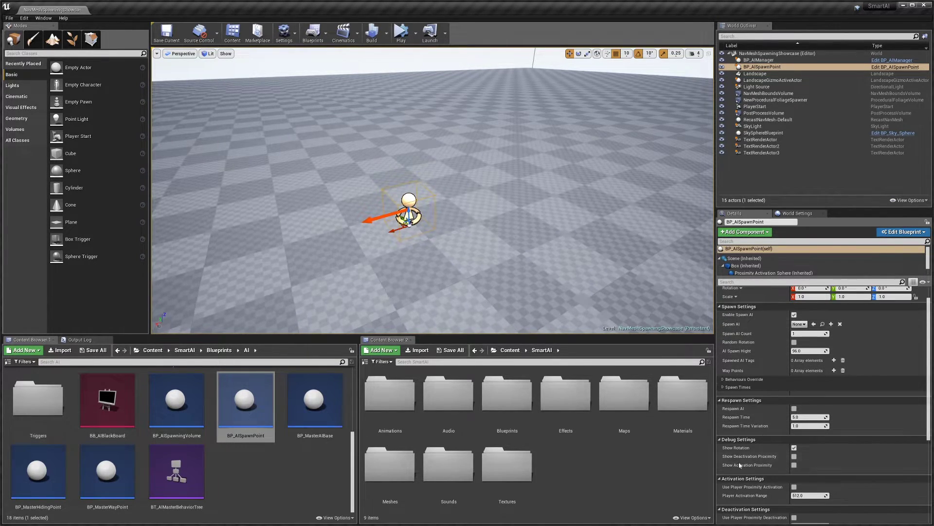
scroll(748, 470, down, 3)
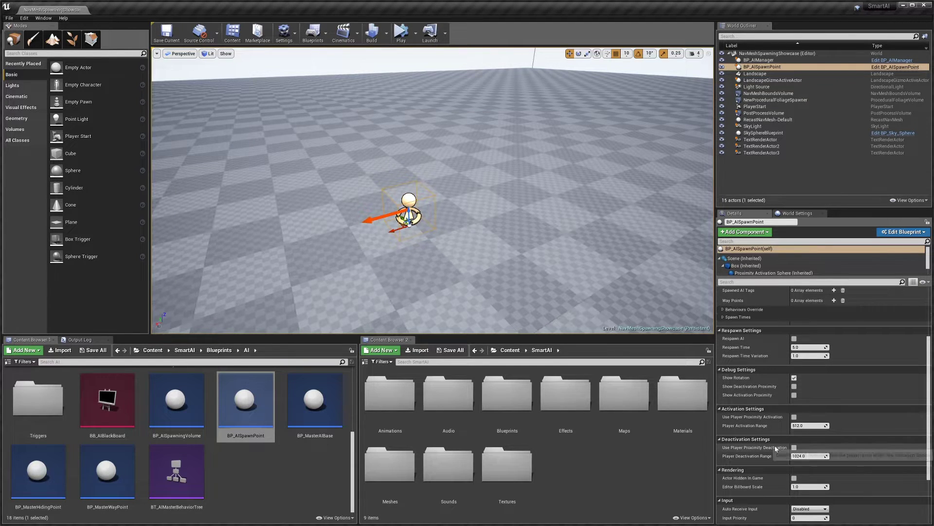
Step: Rotate the AI spawn point about its vertical axis to about -70 degrees so its direction arrow faces another way
scroll(775, 446, up, 3)
right_drag(474, 244, 449, 266)
key(e)
drag(461, 223, 487, 222)
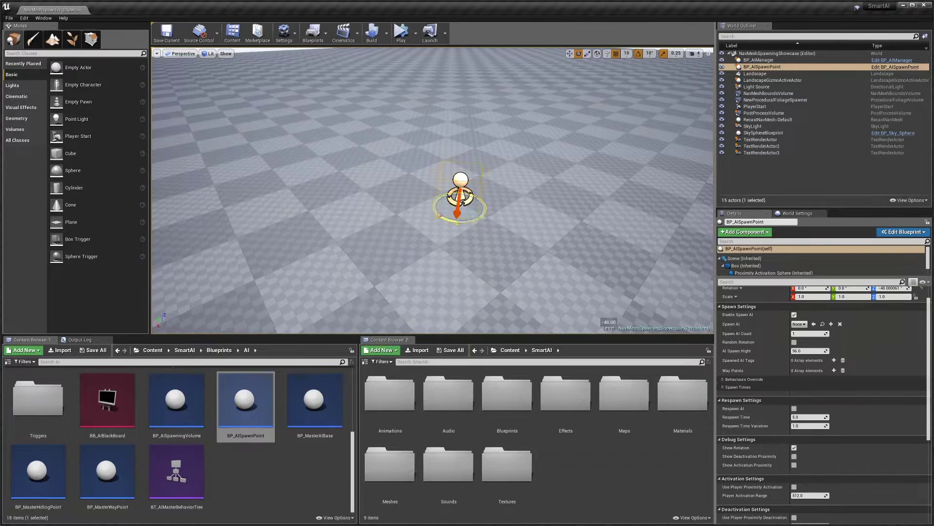
right_drag(440, 213, 470, 197)
mouse_move(401, 225)
mouse_down()
mouse_move(440, 225)
mouse_move(415, 225)
mouse_up()
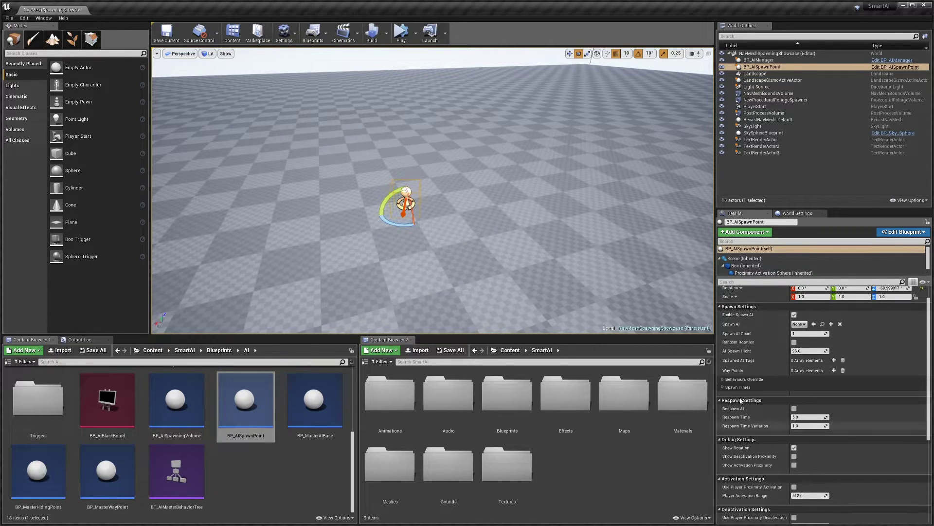
Step: Delete the AI spawn point and return to the AI Manager area of the level
right_drag(416, 223, 463, 227)
key(w)
right_drag(412, 247, 412, 247)
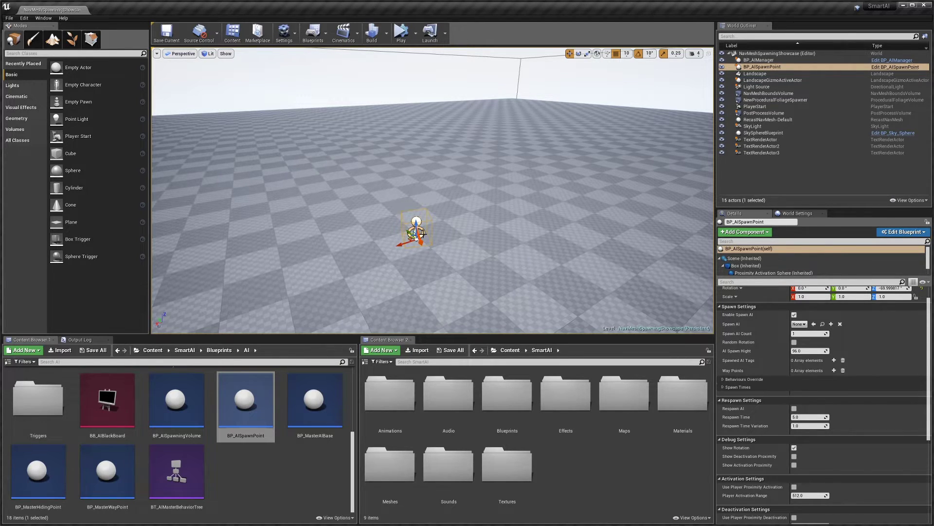
right_drag(483, 247, 516, 246)
key(Delete)
right_drag(424, 243, 424, 242)
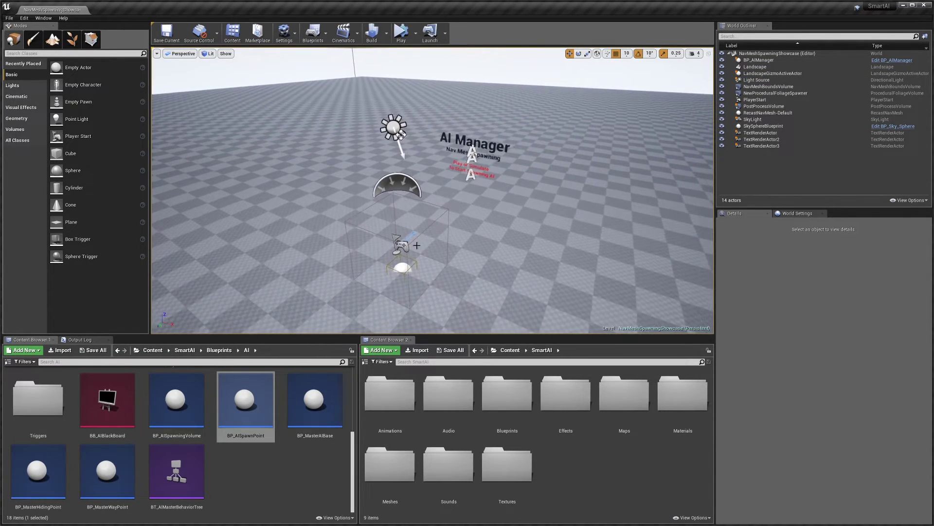
Step: Select the BP_AIManager actor and review its spawn and respawn settings
click(400, 272)
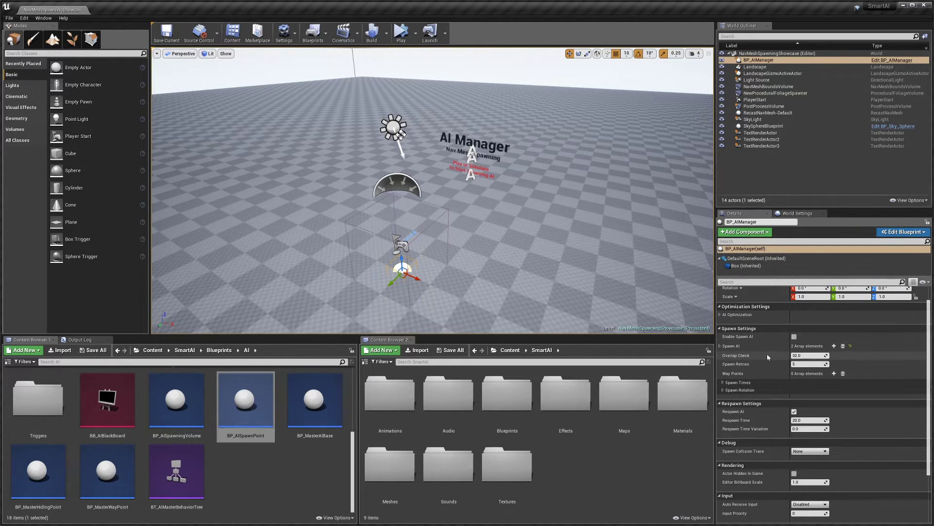
right_drag(507, 236, 468, 229)
drag(514, 170, 528, 183)
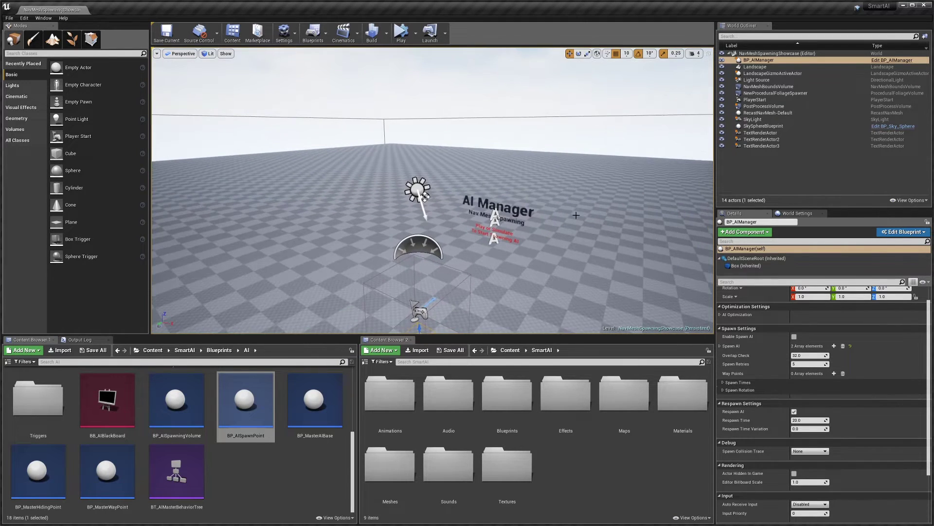
Step: Select the NavMeshBoundsVolume and examine how far its bounds extend around the landscape
click(399, 118)
right_drag(457, 152, 407, 154)
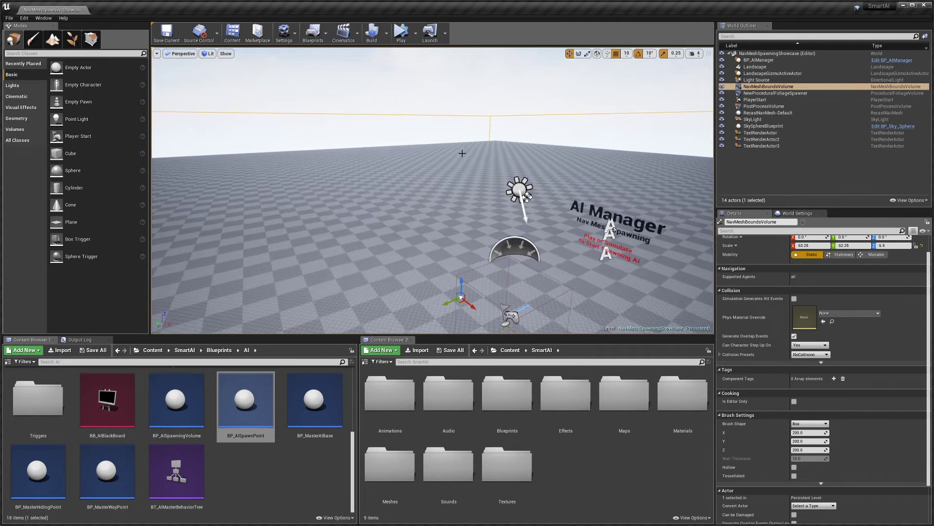
drag(422, 114, 456, 124)
drag(580, 130, 585, 150)
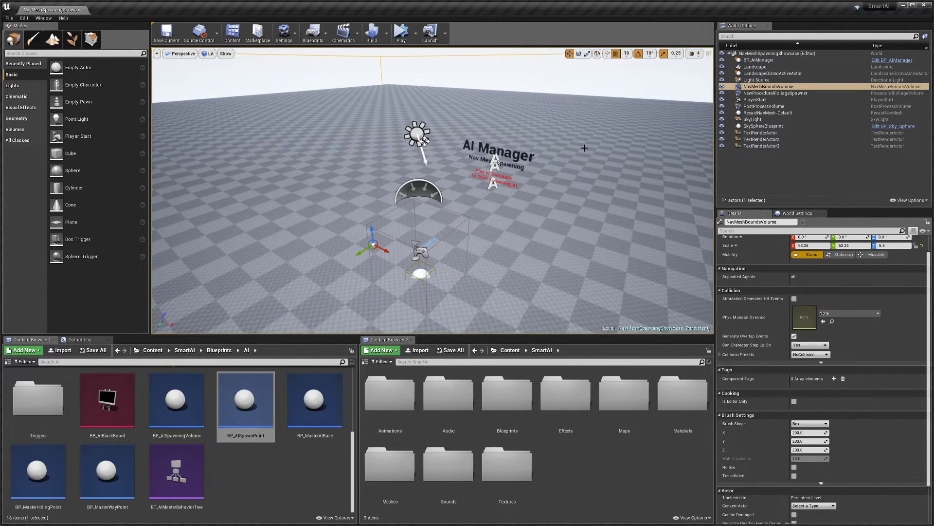
right_drag(567, 156, 568, 145)
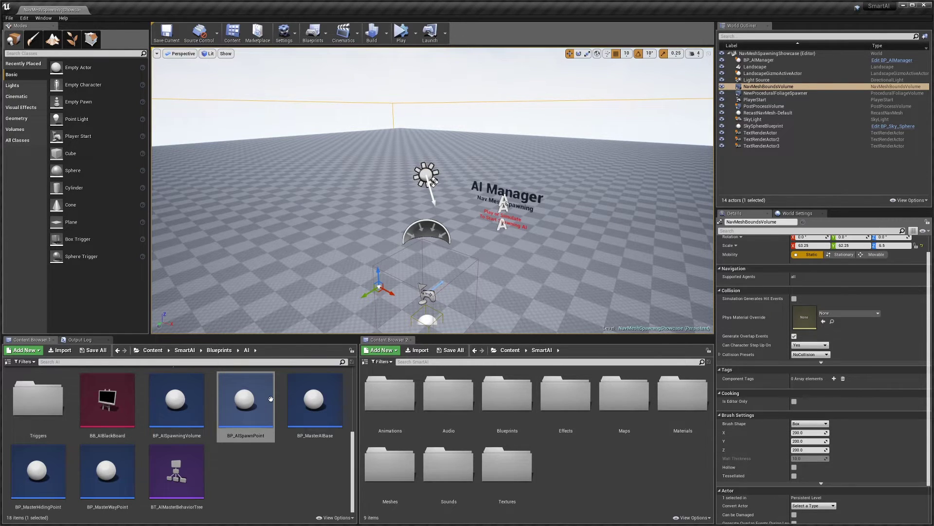
mouse_move(172, 407)
right_drag(510, 298, 505, 307)
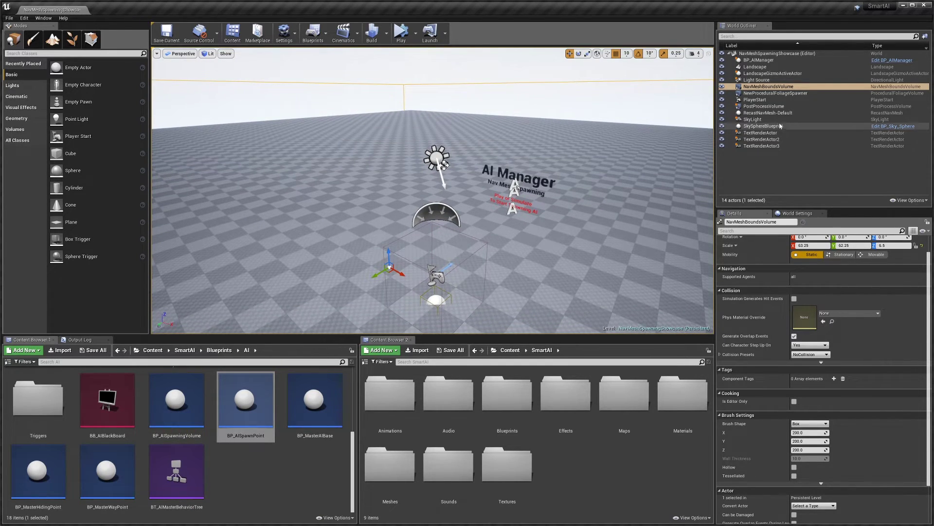
click(773, 87)
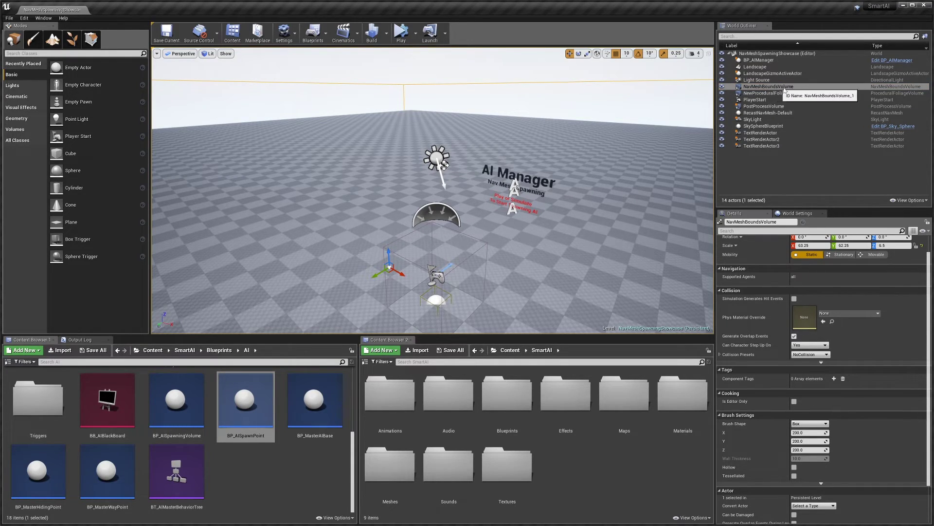
double_click(809, 87)
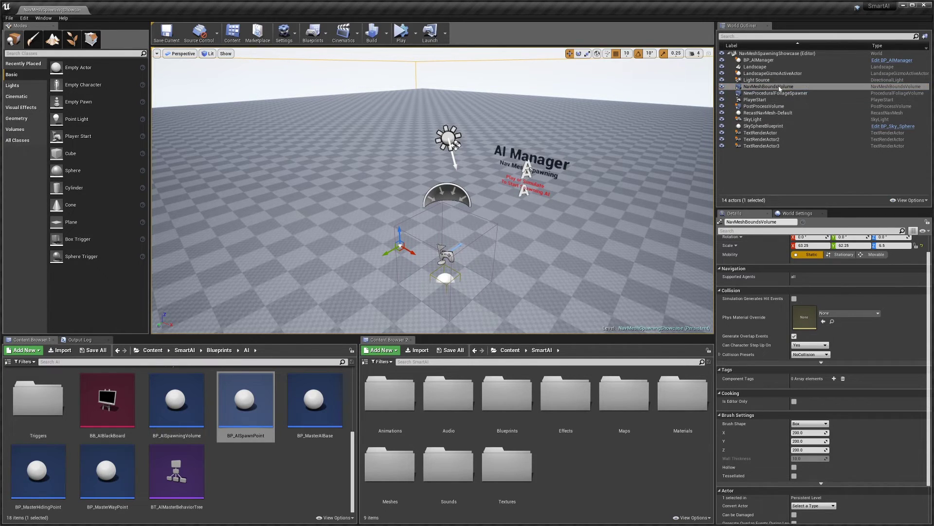
right_drag(511, 187, 525, 179)
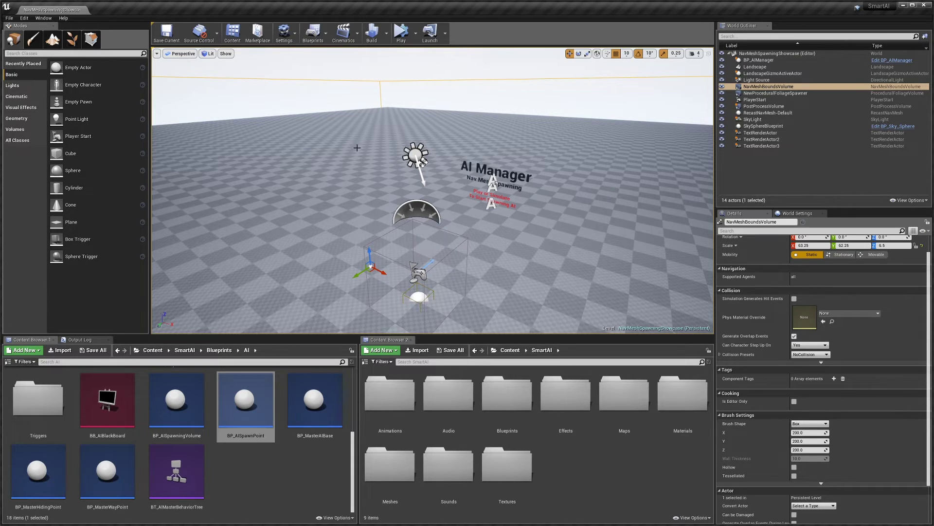
right_drag(525, 179, 513, 190)
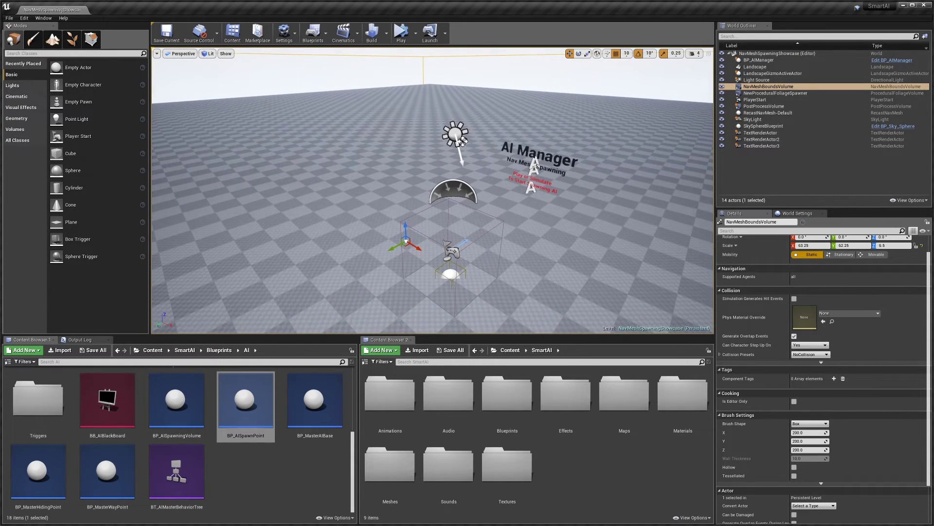
Step: Turn on Enable Spawn AI for the BP_AIManager actor
right_drag(496, 259, 501, 266)
click(443, 264)
right_drag(443, 264, 444, 277)
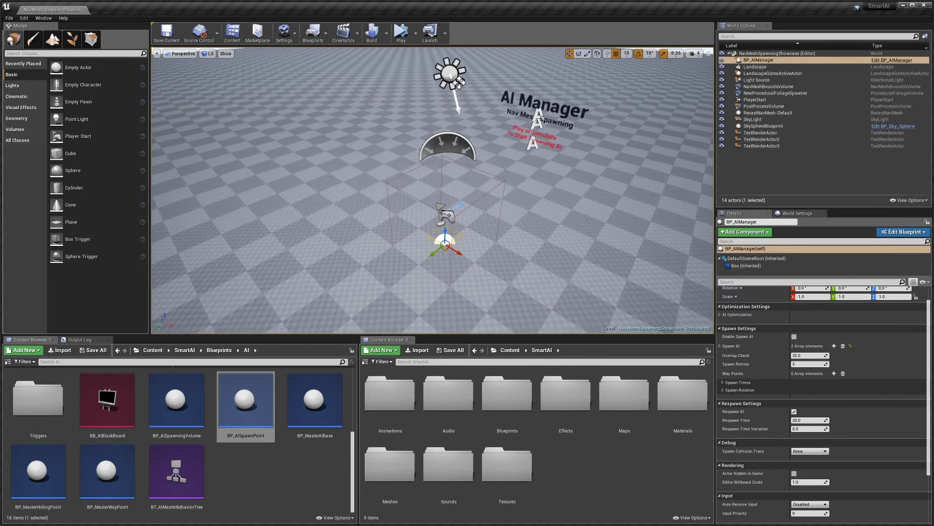
scroll(444, 264, up, 3)
click(794, 336)
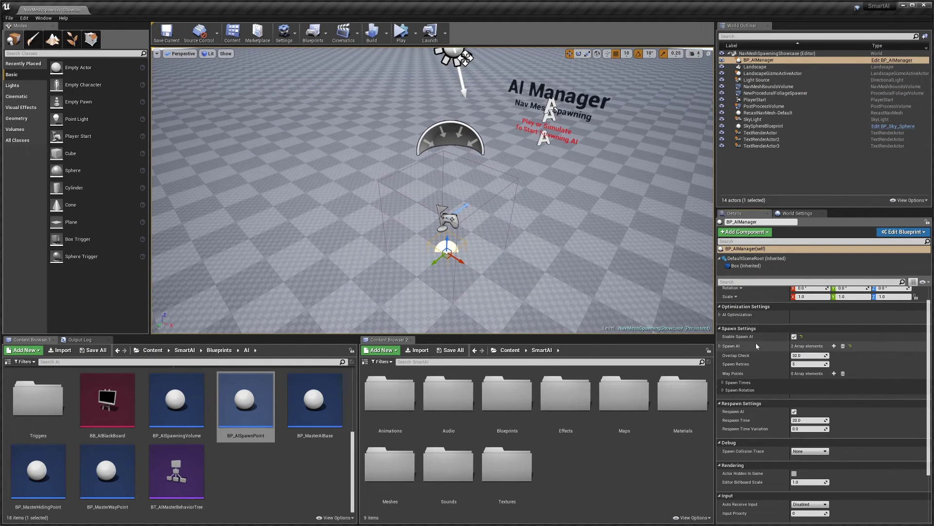
Step: Expand both Spawn AI entries of the AI manager to review their AI characters and spawn counts
click(720, 346)
click(720, 346)
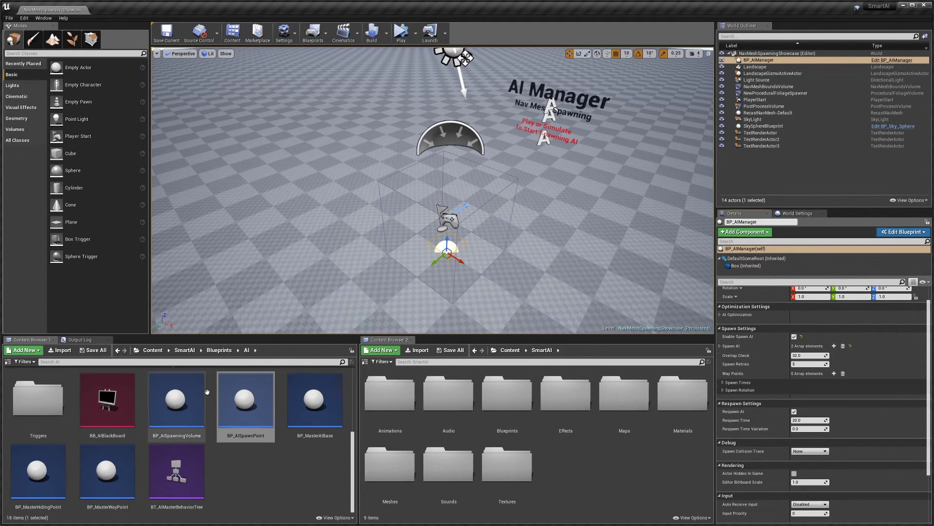
right_drag(601, 238, 599, 233)
scroll(601, 234, down, 3)
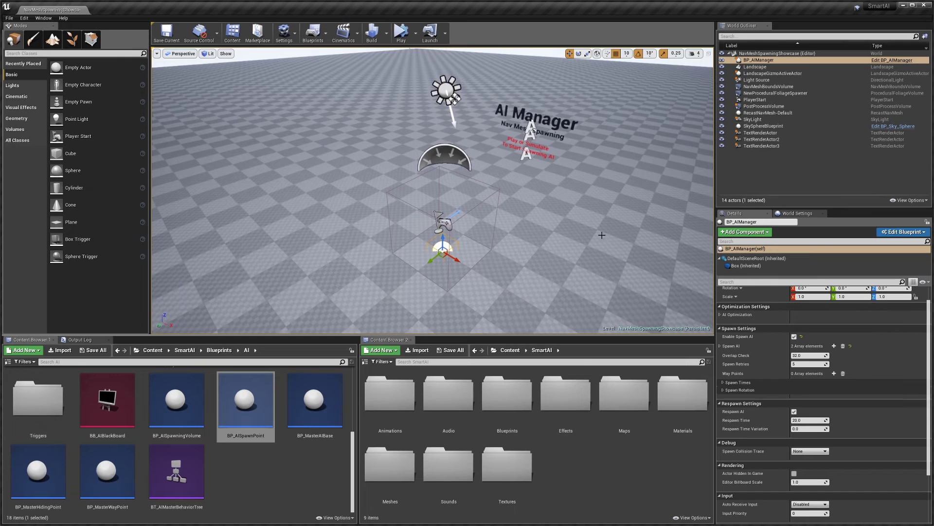
click(762, 347)
click(760, 356)
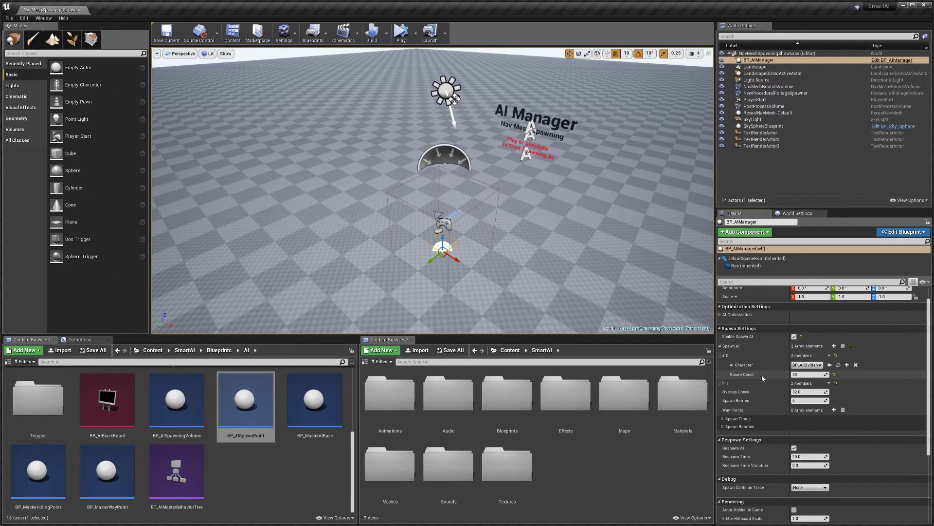
click(761, 384)
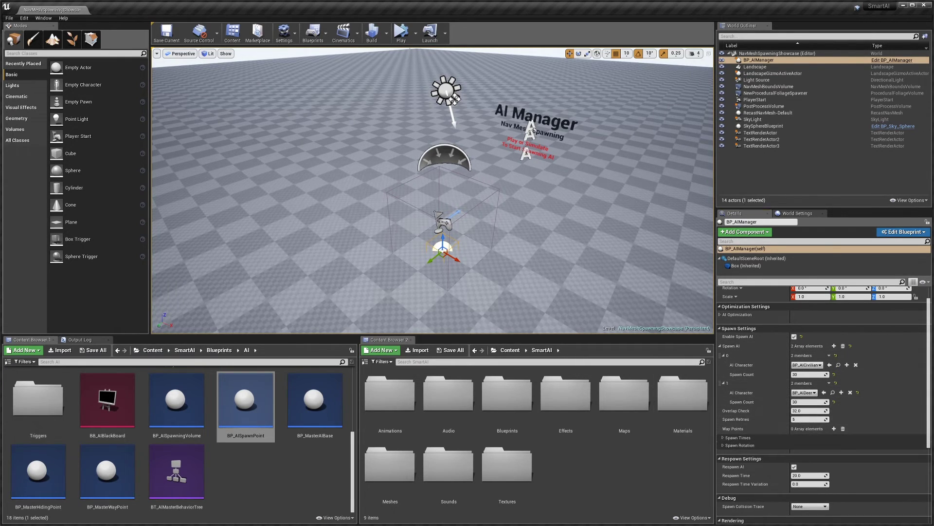
Step: Simulate the level and look across the landscape to check the civilians and deer spawned by the AI manager
click(401, 34)
right_drag(432, 195, 445, 166)
key(w)
right_drag(558, 234, 567, 231)
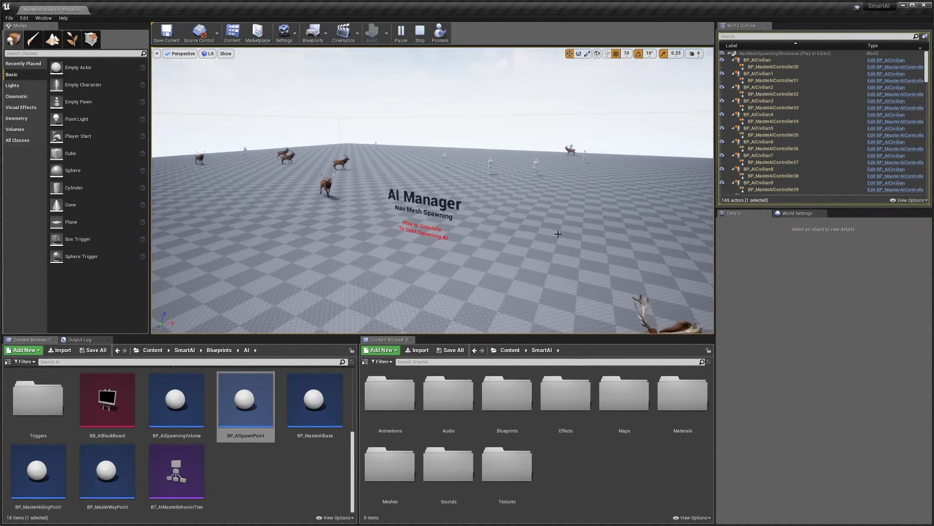